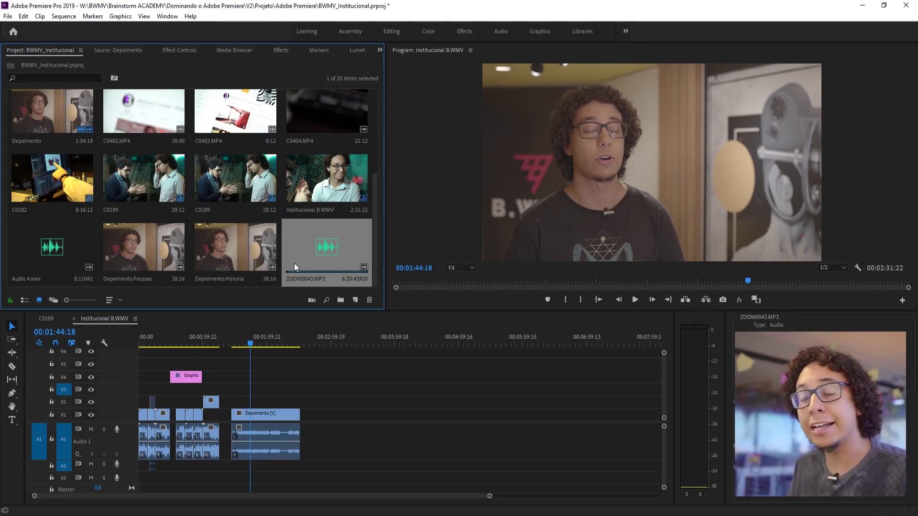
# Replace the trimmed Depoimento clip at the end of the sequence with the full-length Depoimento source clip on V1 and A1
pyautogui.click(286, 414)
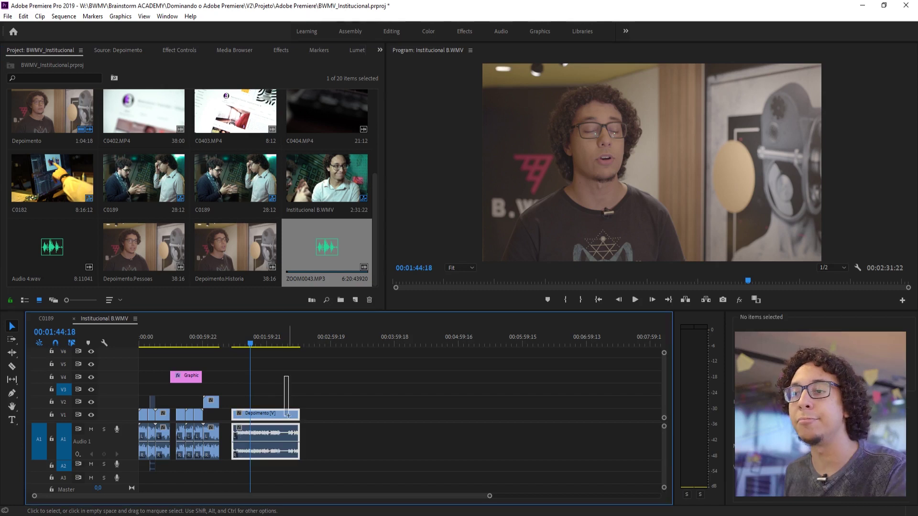
pyautogui.press('Delete')
pyautogui.scroll(2, 90, 228)
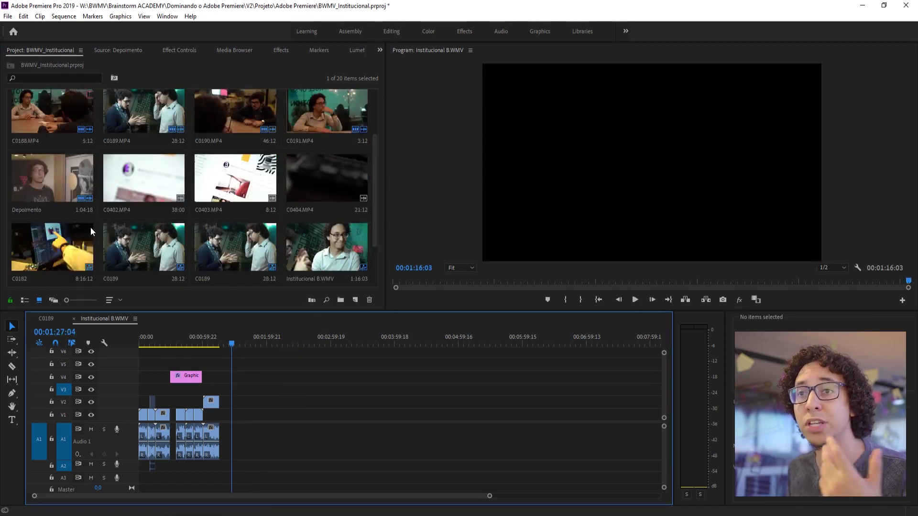
pyautogui.doubleClick(58, 184)
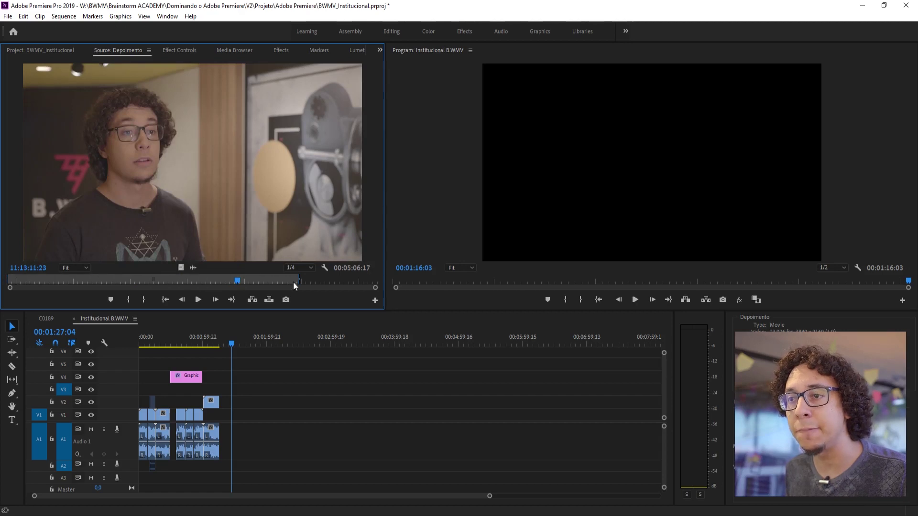
pyautogui.click(30, 51)
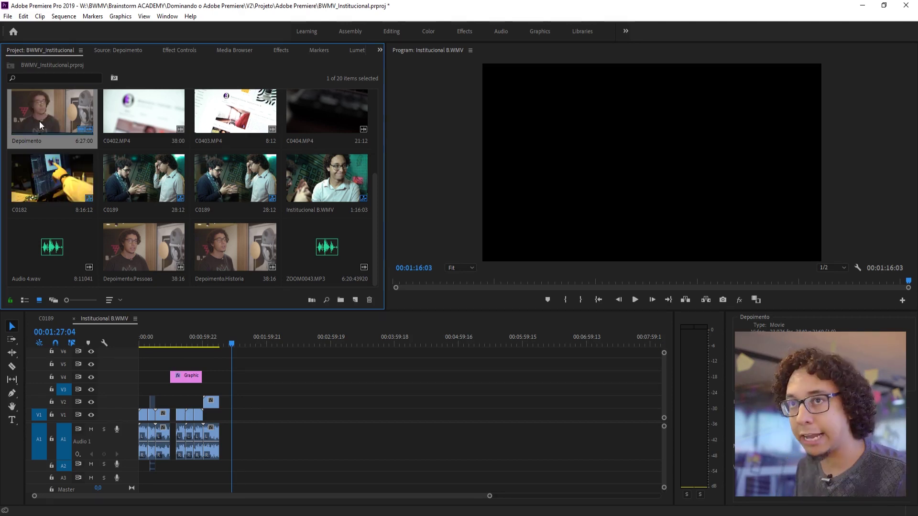
pyautogui.moveTo(43, 119); pyautogui.dragTo(253, 415)
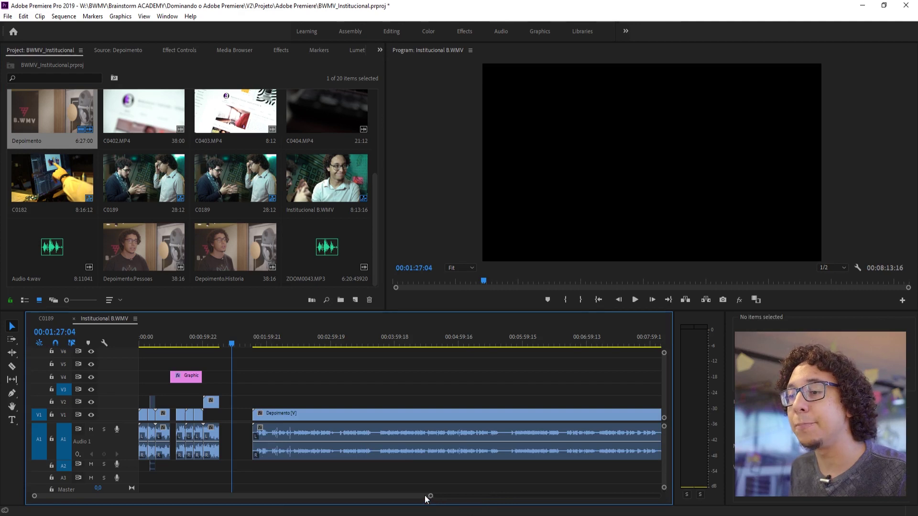
# Add ZOOM0043.MP3 to track A2 beneath the Depoimento clip and align both clips' start points
pyautogui.moveTo(431, 499); pyautogui.dragTo(580, 497)
pyautogui.moveTo(312, 250); pyautogui.dragTo(212, 467)
pyautogui.click(526, 406)
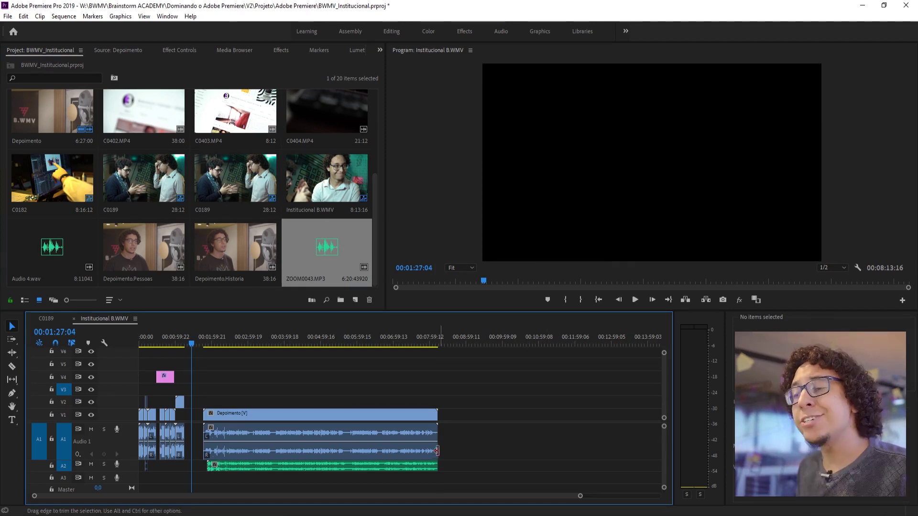
pyautogui.moveTo(430, 469)
pyautogui.mouseDown()
pyautogui.moveTo(414, 472)
pyautogui.moveTo(426, 472)
pyautogui.mouseUp()
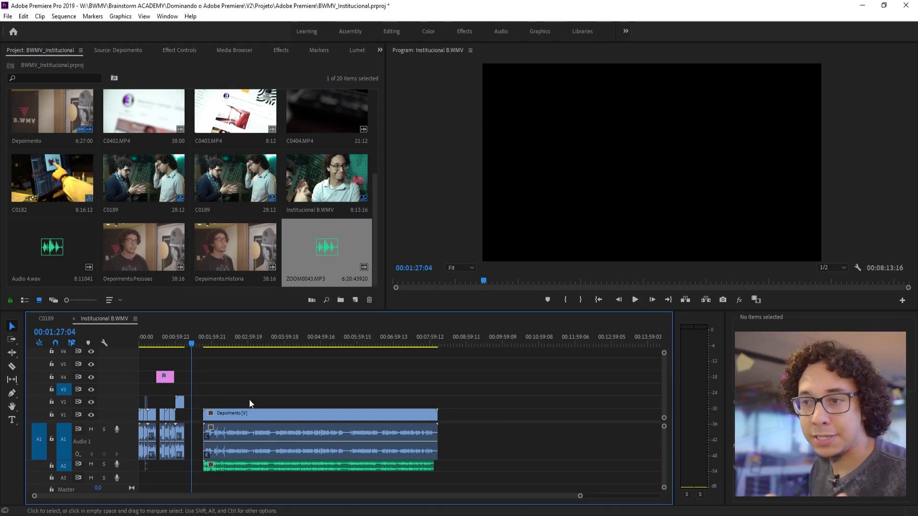
# Place the playhead at 00:02:18:18 and expand track A2 to show the ZOOM0043.MP3 waveform
pyautogui.click(223, 339)
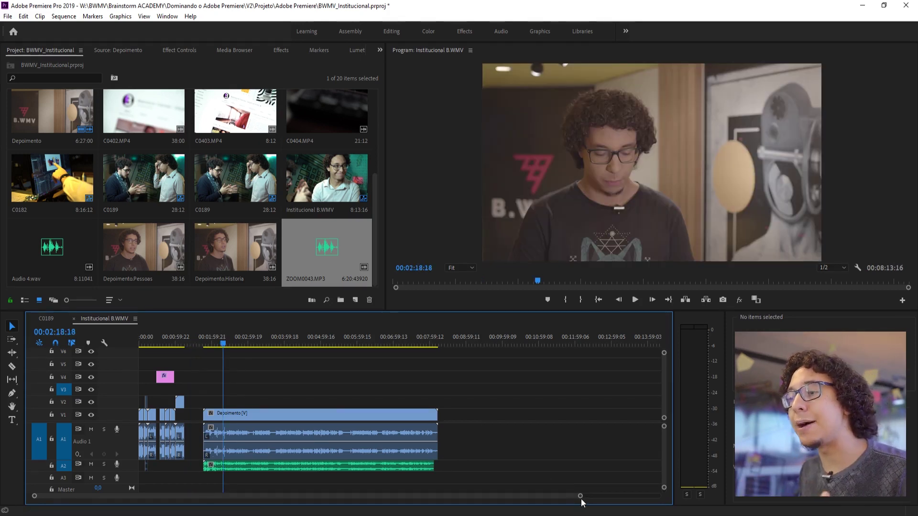
pyautogui.moveTo(581, 497); pyautogui.dragTo(560, 497)
pyautogui.press('=')
pyautogui.press('=')
pyautogui.press('=')
pyautogui.press('=')
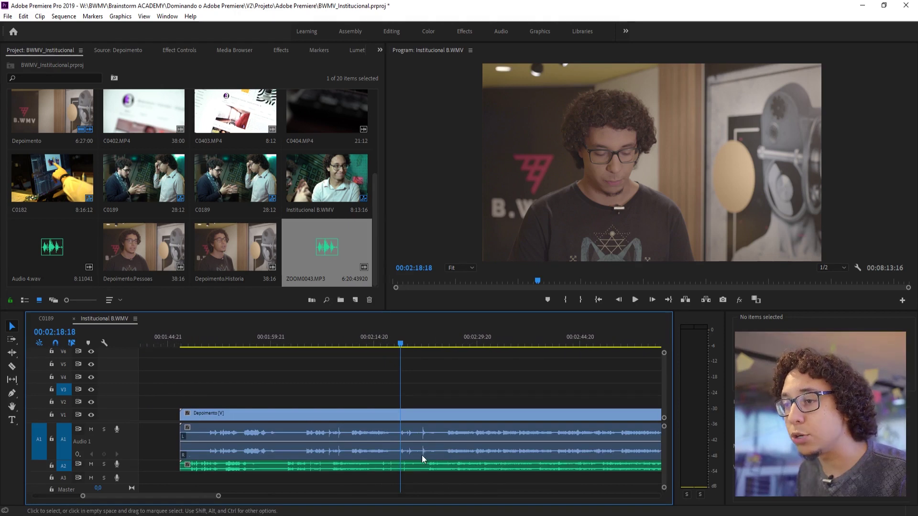
pyautogui.doubleClick(128, 462)
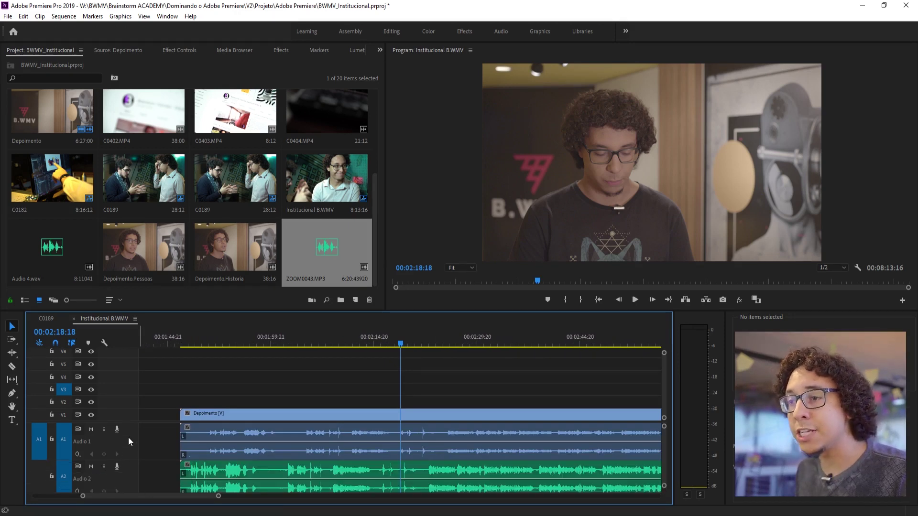
# Locate the hand clap near 00:02:22 and slide ZOOM0043.MP3 on A2 until its clap peak roughly matches the camera audio's peak
pyautogui.click(415, 338)
pyautogui.press('space')
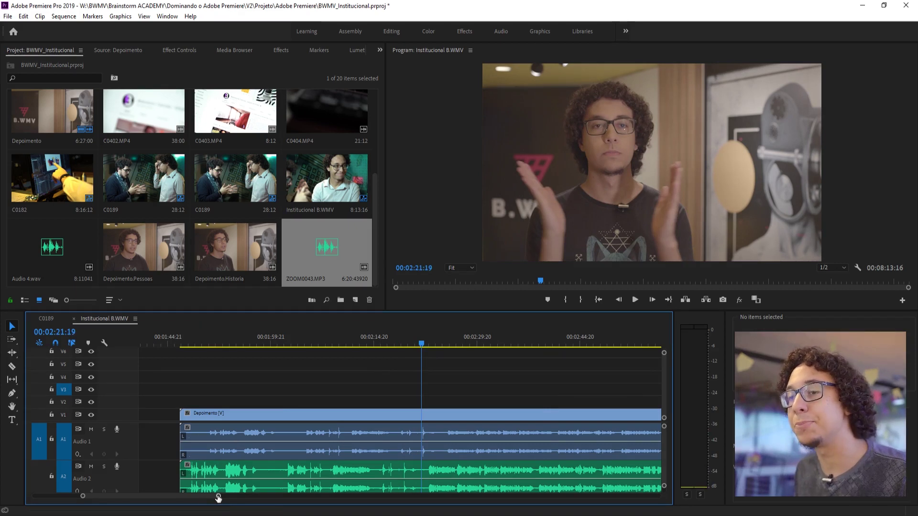
pyautogui.moveTo(219, 498); pyautogui.dragTo(177, 497)
pyautogui.press('space')
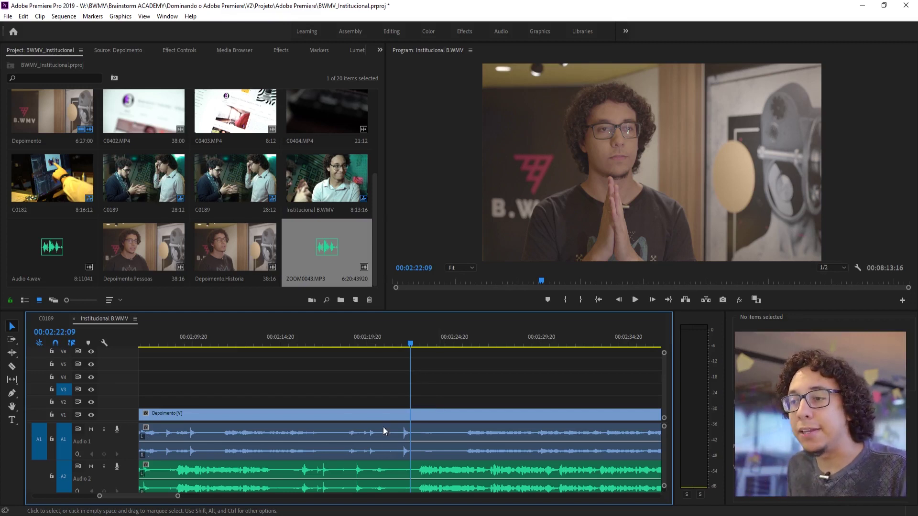
pyautogui.click(392, 343)
pyautogui.moveTo(177, 496); pyautogui.dragTo(149, 496)
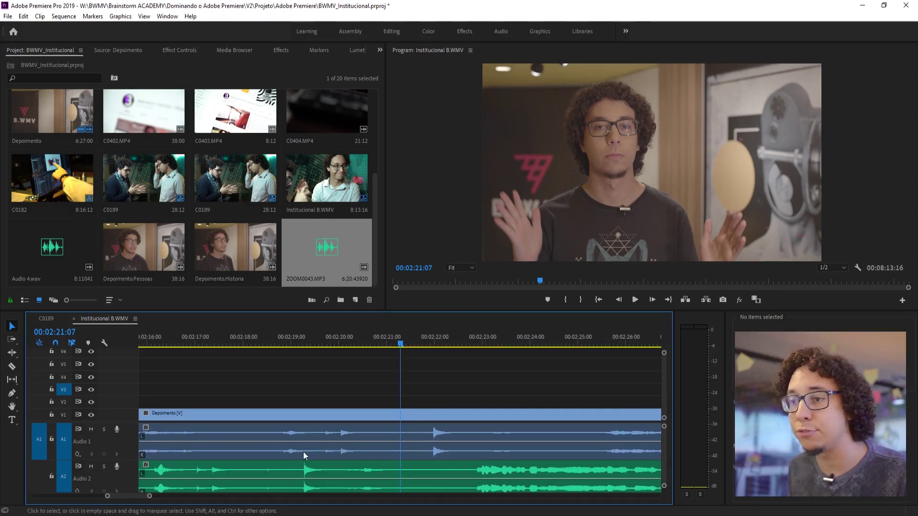
pyautogui.click(347, 468)
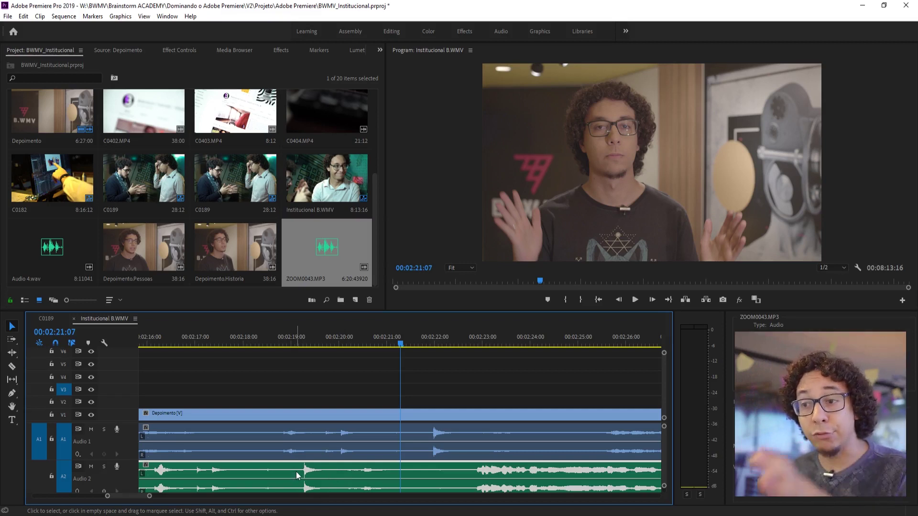
pyautogui.click(473, 432)
pyautogui.click(461, 471)
pyautogui.click(464, 442)
pyautogui.moveTo(303, 471); pyautogui.dragTo(434, 468)
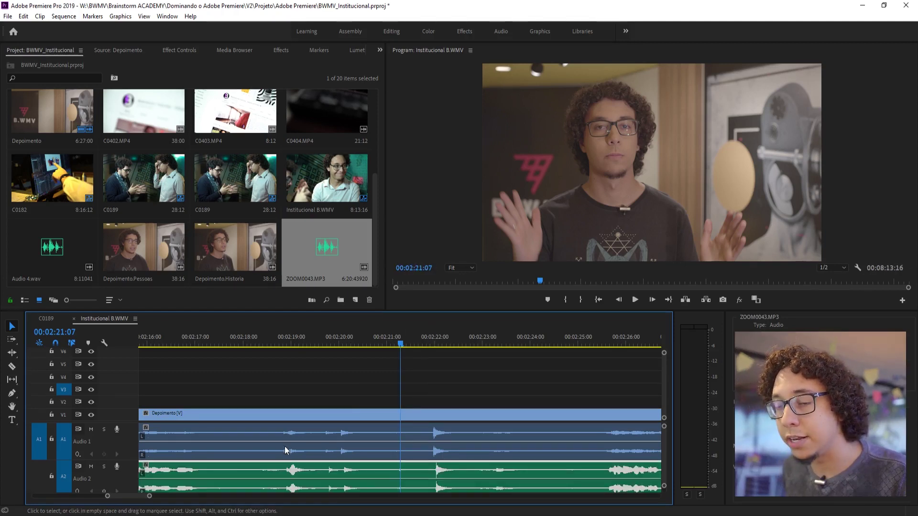
# Fine-tune the ZOOM0043.MP3 position against the clap peak in the camera audio and play that section to check the sync
pyautogui.click(429, 342)
pyautogui.moveTo(149, 496); pyautogui.dragTo(125, 497)
pyautogui.moveTo(446, 470); pyautogui.dragTo(433, 470)
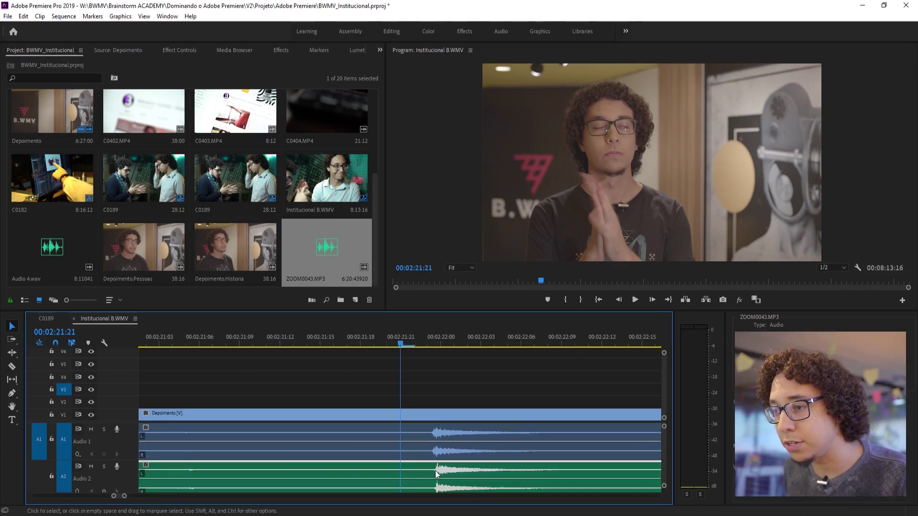
pyautogui.click(448, 383)
pyautogui.moveTo(397, 335); pyautogui.dragTo(362, 329)
pyautogui.press('space')
pyautogui.press('space')
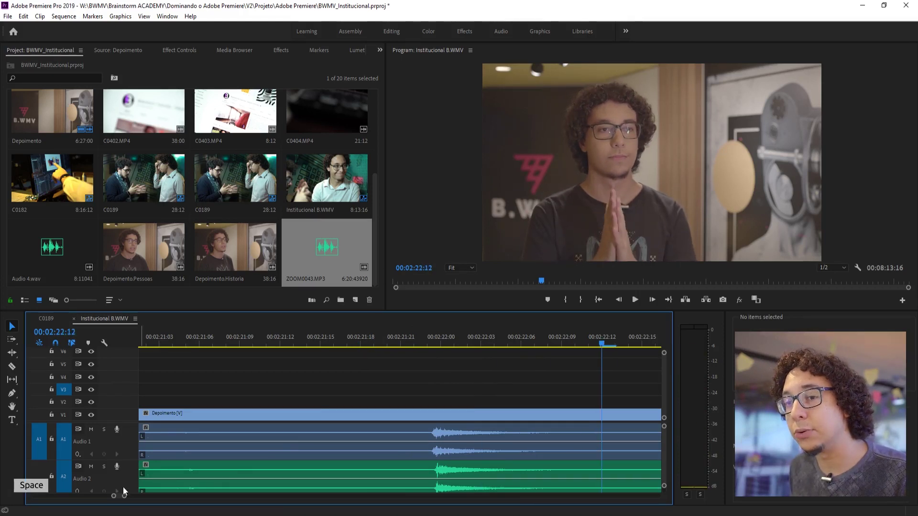
# Slide ZOOM0043.MP3 on A2 well past the clap so it is out of sync with the Depoimento clip
pyautogui.moveTo(125, 497); pyautogui.dragTo(422, 486)
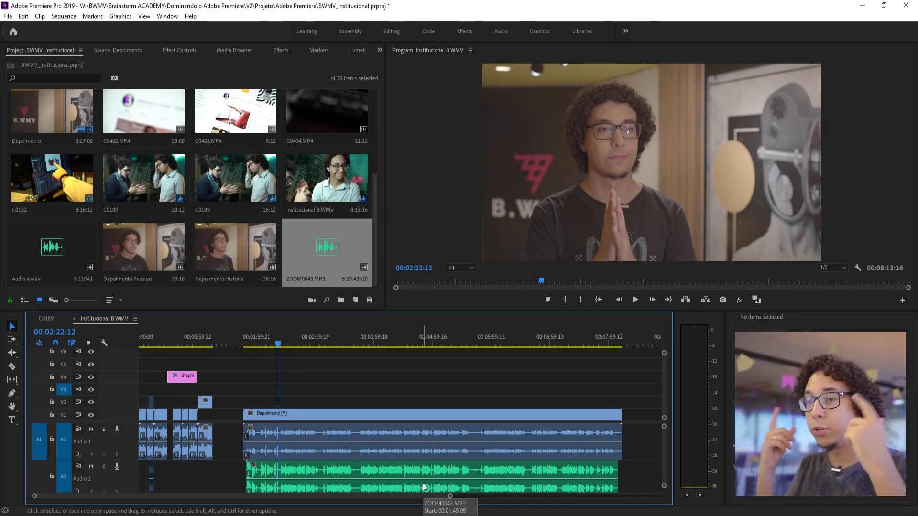
pyautogui.moveTo(450, 496); pyautogui.dragTo(235, 497)
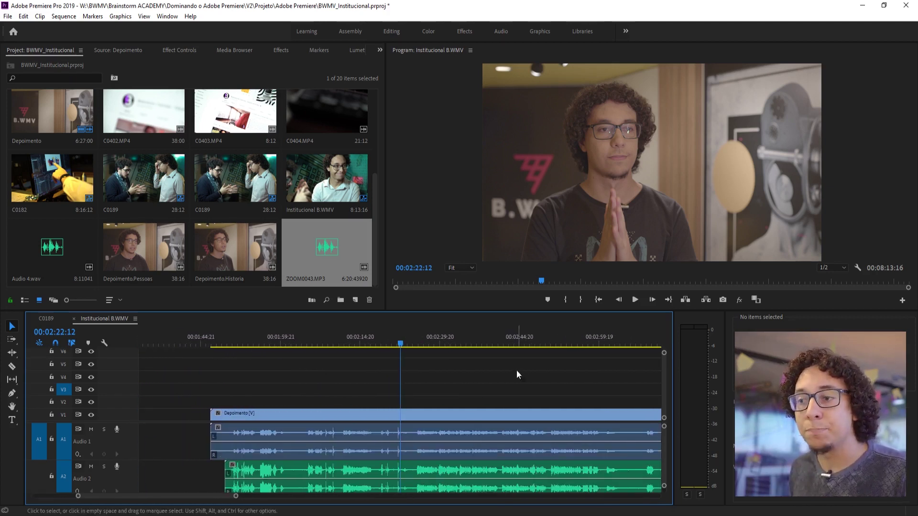
pyautogui.moveTo(420, 473); pyautogui.dragTo(631, 472)
pyautogui.click(536, 388)
pyautogui.moveTo(232, 497); pyautogui.dragTo(186, 497)
pyautogui.moveTo(515, 474); pyautogui.dragTo(577, 474)
# Find where speech begins after the clap and add a clip marker to the Depoimento source at sequence time 00:02:25:17
pyautogui.moveTo(432, 346); pyautogui.dragTo(437, 346)
pyautogui.press('space')
pyautogui.press('space')
pyautogui.press('v')
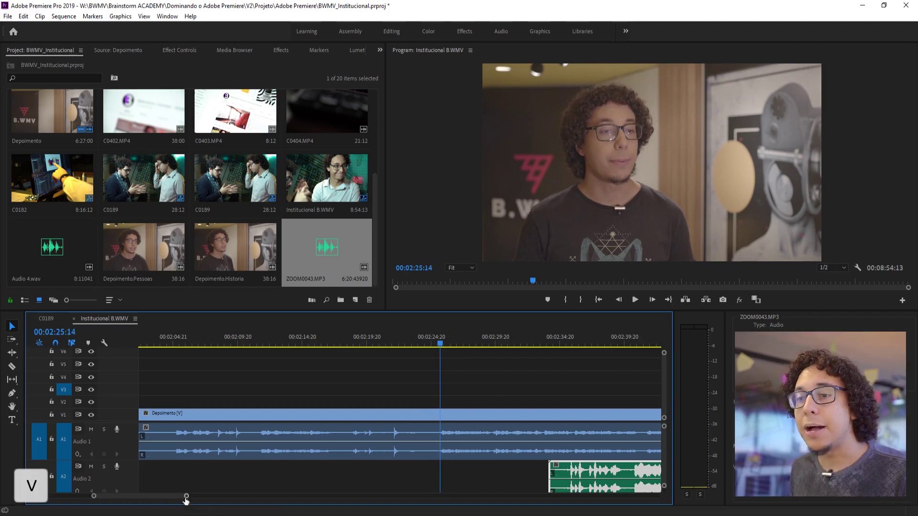
pyautogui.moveTo(187, 498); pyautogui.dragTo(151, 497)
pyautogui.click(411, 343)
pyautogui.moveTo(412, 343)
pyautogui.mouseDown()
pyautogui.moveTo(430, 346)
pyautogui.moveTo(406, 349)
pyautogui.mouseUp()
pyautogui.click(406, 433)
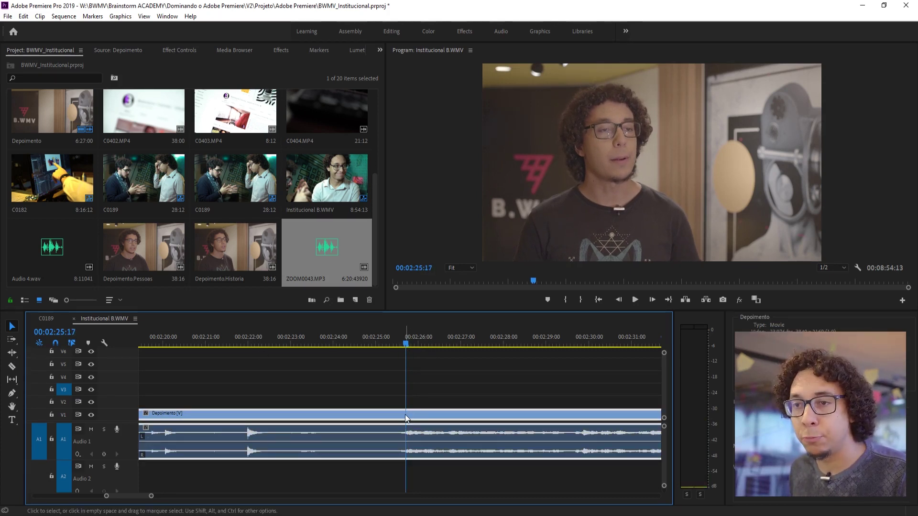
pyautogui.doubleClick(406, 414)
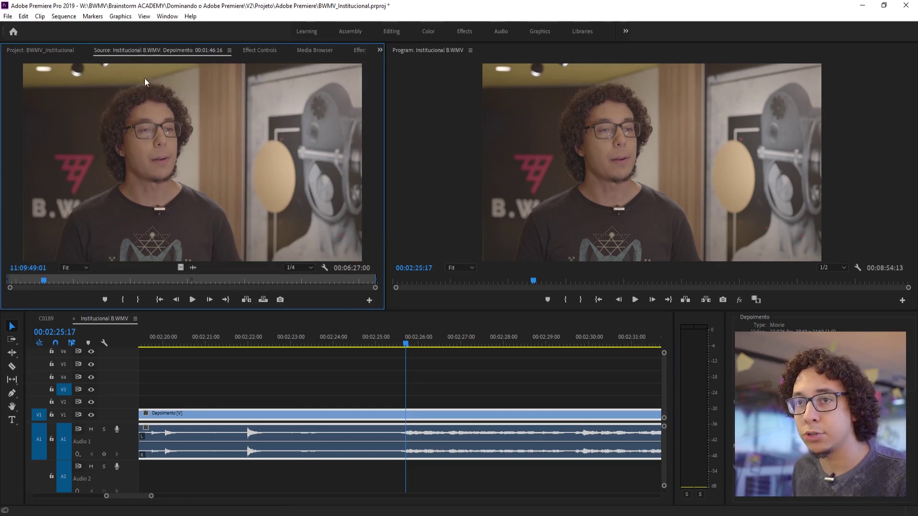
pyautogui.click(104, 300)
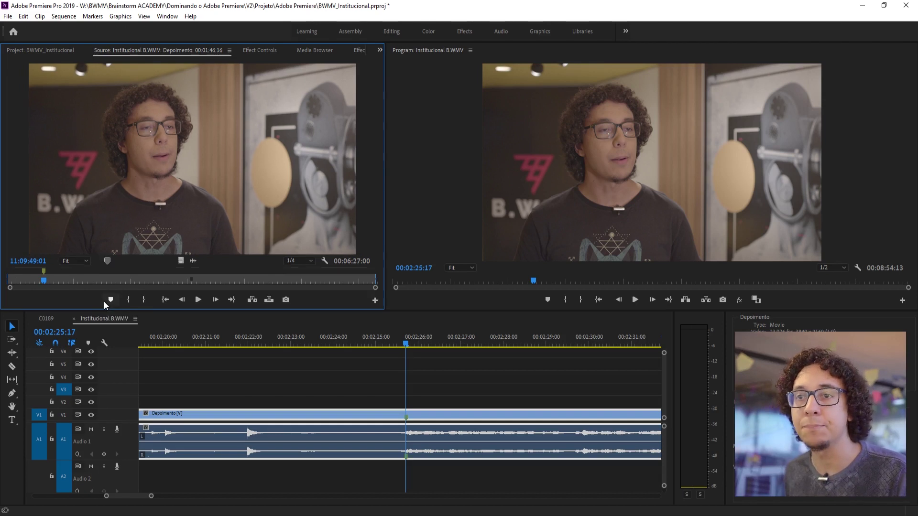
# Move ZOOM0043.MP3 earlier on A2 so it starts at about 00:01:23:19, ahead of the Depoimento clip
pyautogui.click(327, 387)
pyautogui.moveTo(151, 496); pyautogui.dragTo(276, 505)
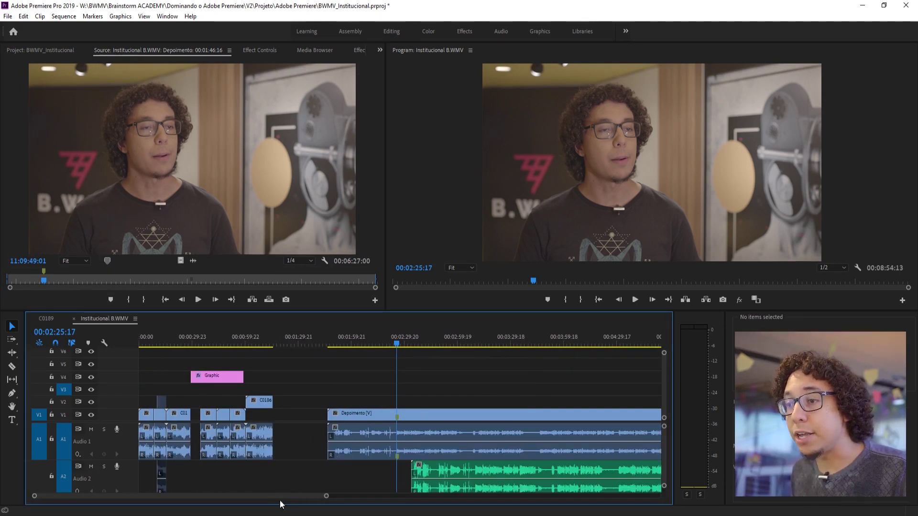
pyautogui.moveTo(430, 476); pyautogui.dragTo(306, 476)
# Add a clip marker to the ZOOM0043.MP3 source at sequence time 00:02:00:00, where the same speech begins
pyautogui.click(345, 336)
pyautogui.scroll(3, 314, 481)
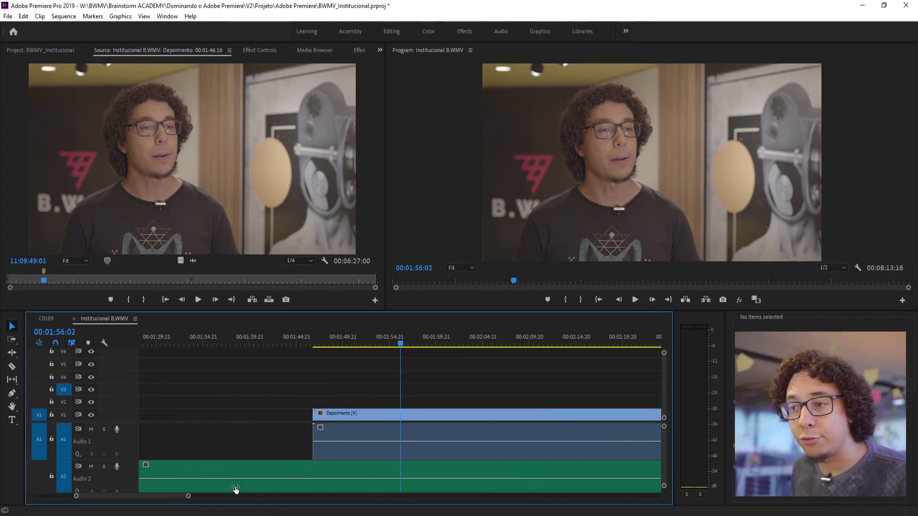
pyautogui.click(439, 344)
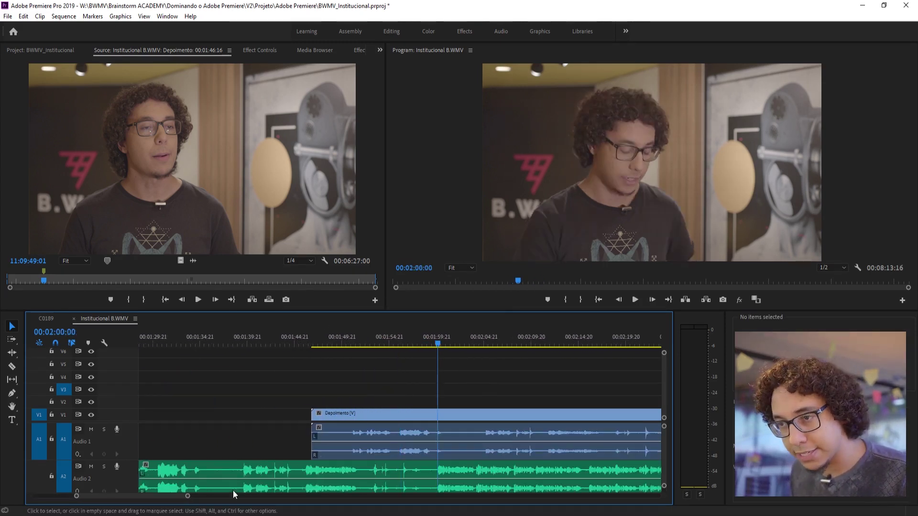
pyautogui.moveTo(188, 496); pyautogui.dragTo(112, 496)
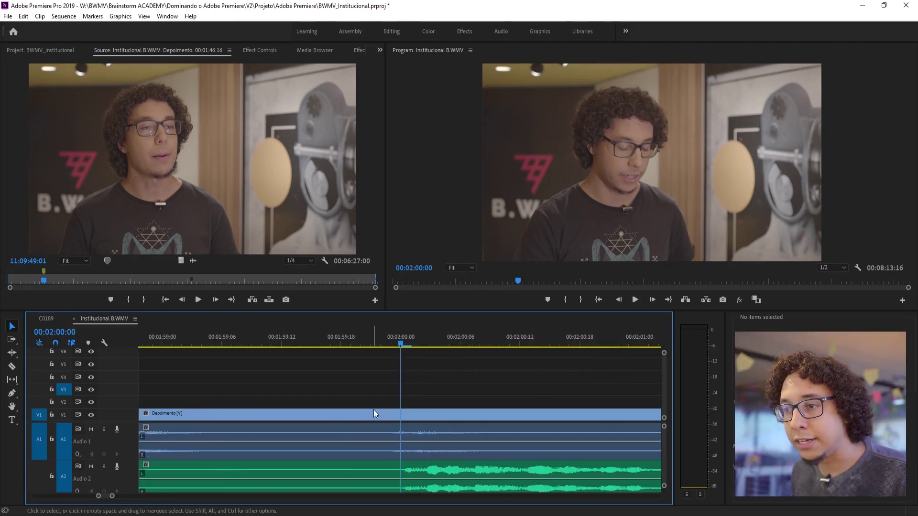
pyautogui.moveTo(402, 384)
pyautogui.mouseDown()
pyautogui.moveTo(317, 385)
pyautogui.moveTo(407, 379)
pyautogui.mouseUp()
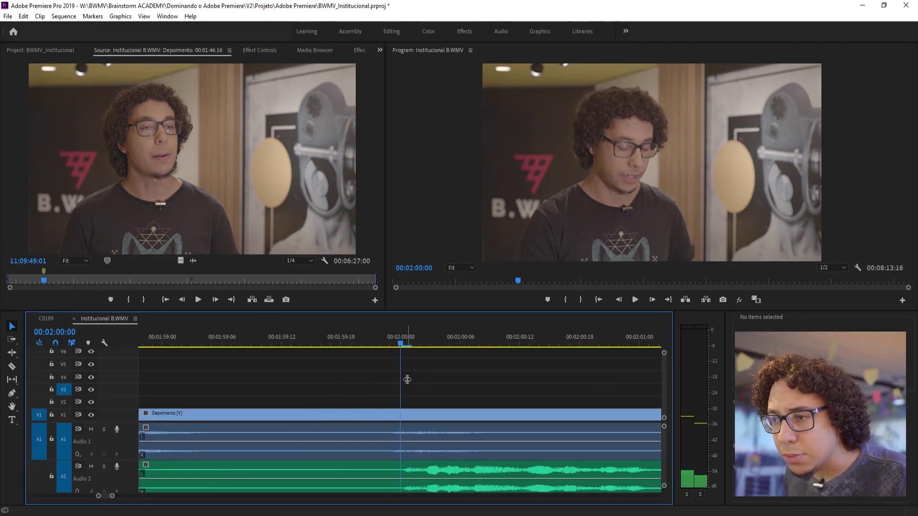
pyautogui.click(406, 474)
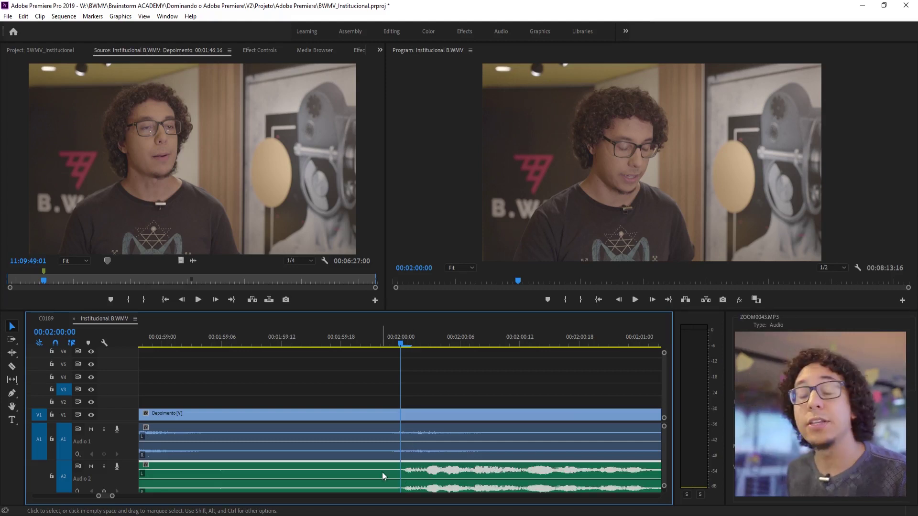
pyautogui.doubleClick(409, 471)
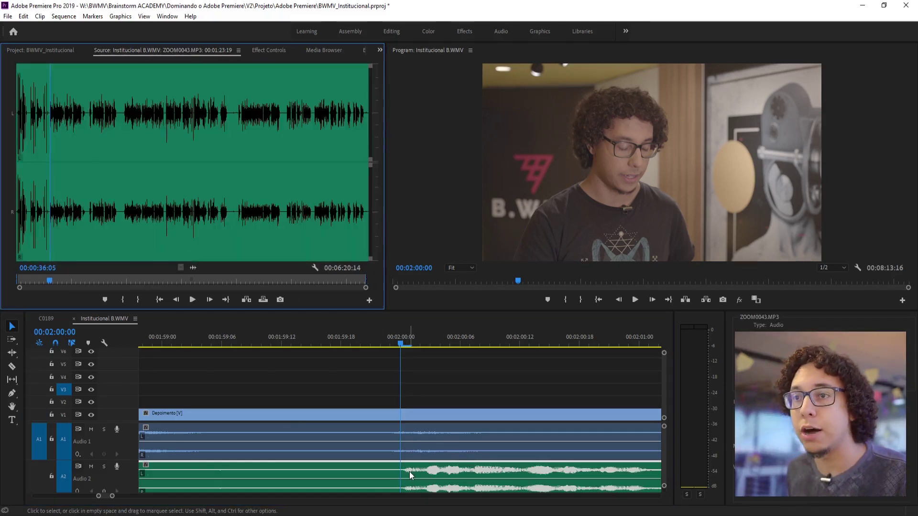
pyautogui.click(107, 298)
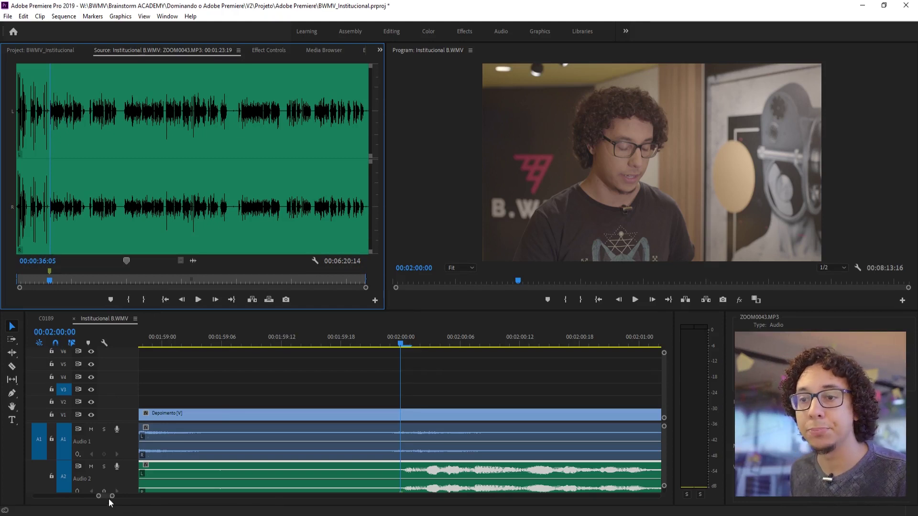
# Synchronize the Depoimento clip and ZOOM0043.MP3 using Clip Marker (Unnamed Marker 1) as the synchronize point
pyautogui.moveTo(110, 500); pyautogui.dragTo(372, 505)
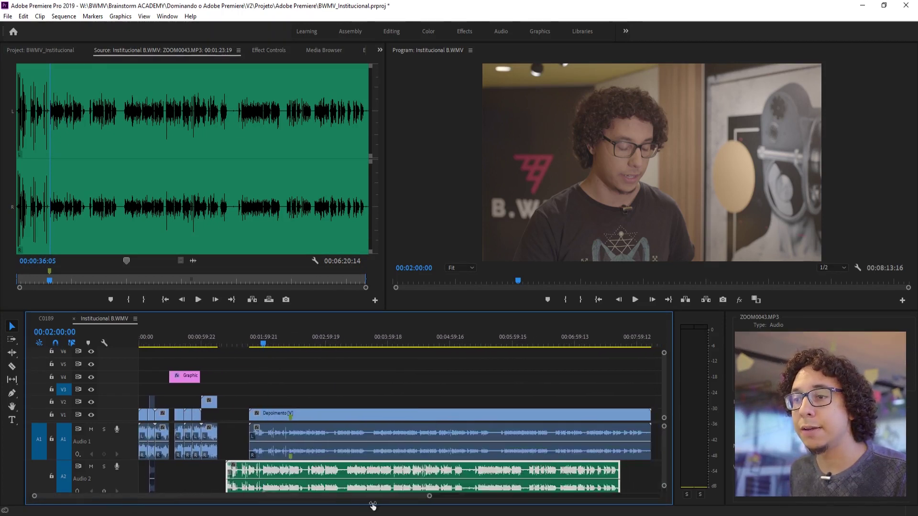
pyautogui.moveTo(296, 367); pyautogui.dragTo(333, 480)
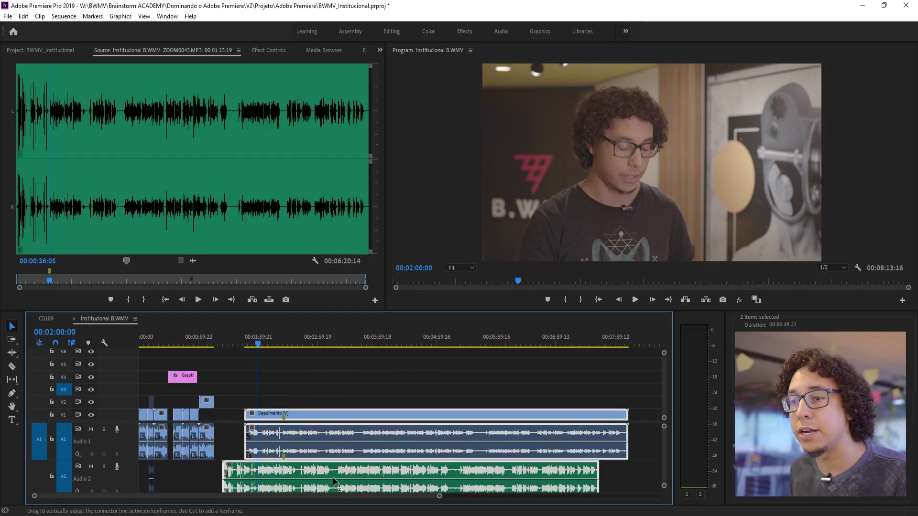
pyautogui.rightClick(333, 480)
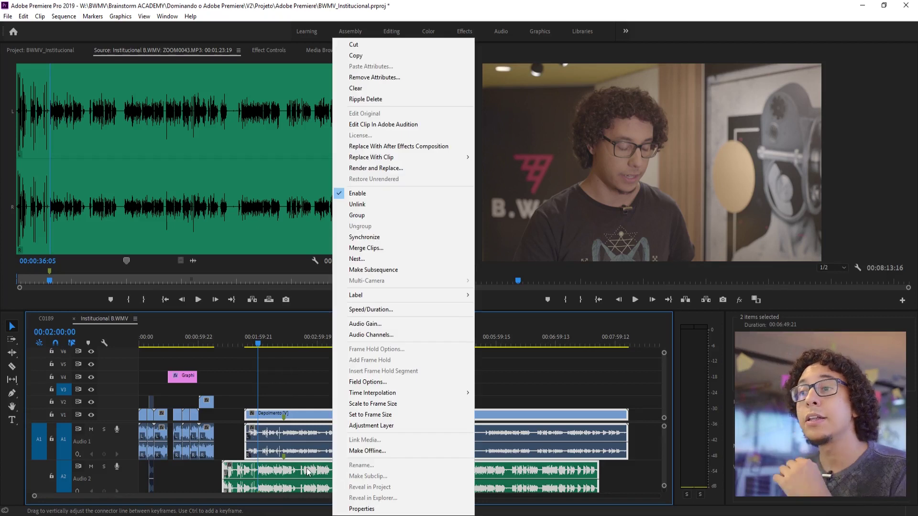
pyautogui.click(412, 237)
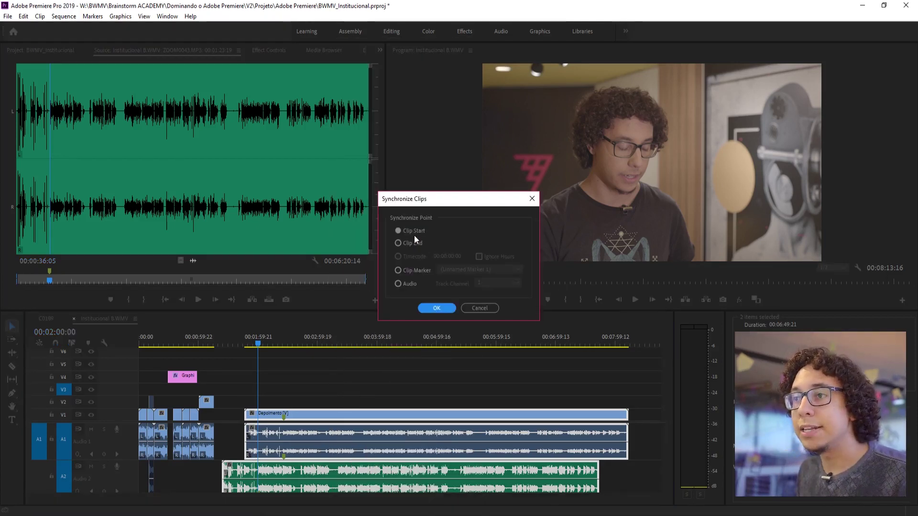
pyautogui.click(413, 272)
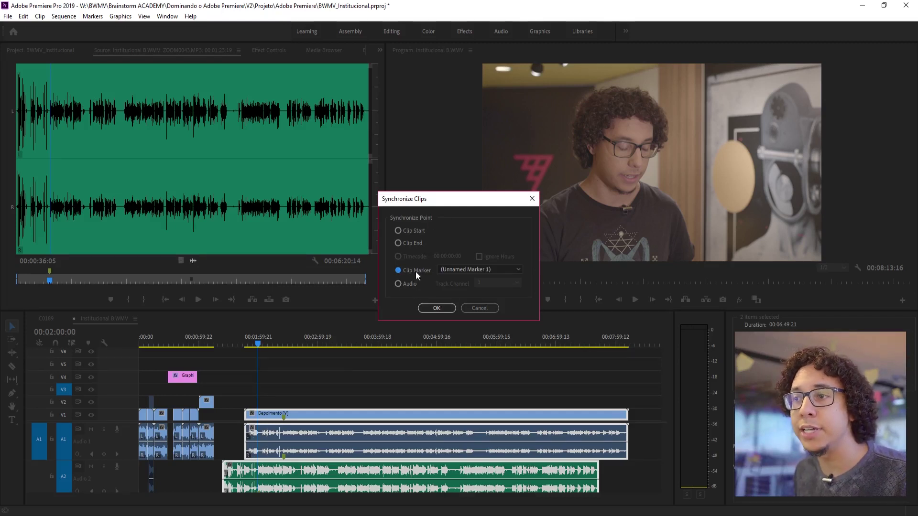
pyautogui.click(497, 270)
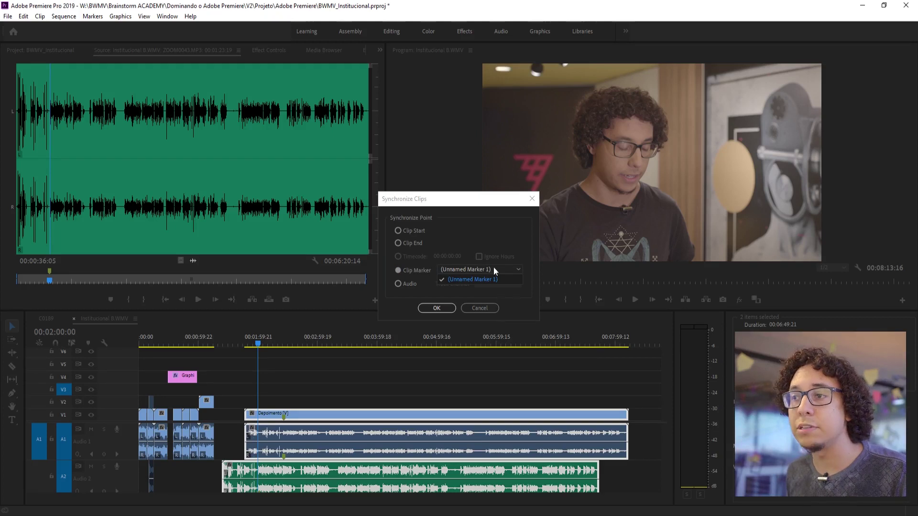
pyautogui.click(475, 279)
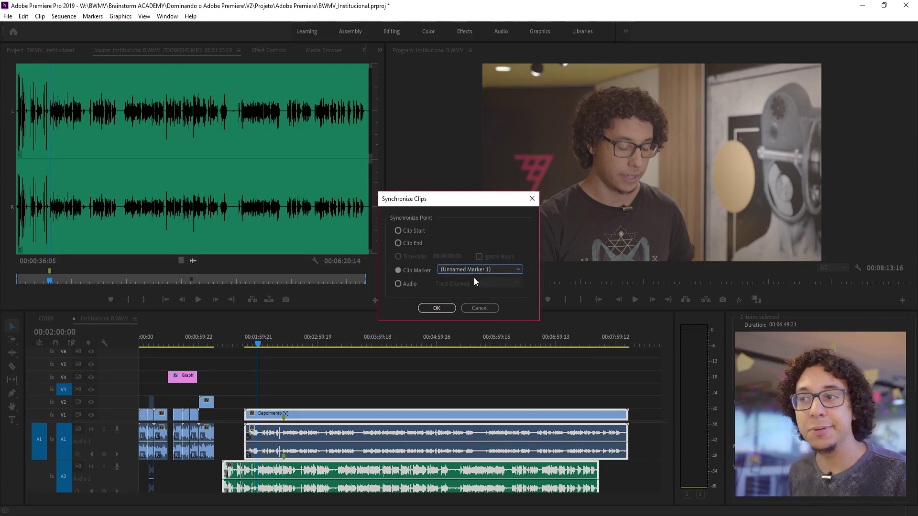
pyautogui.click(437, 309)
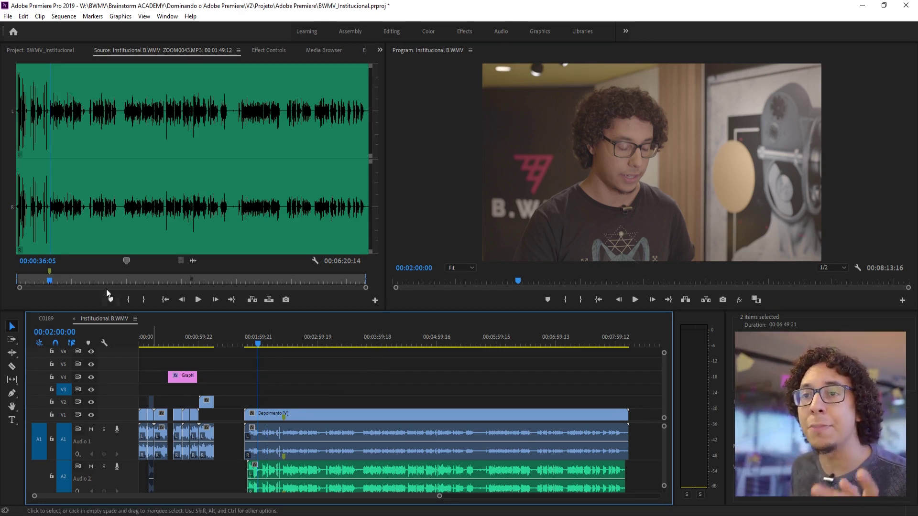
# Set In points at the clip markers of both ZOOM0043.MP3 and the Depoimento clip
pyautogui.click(129, 299)
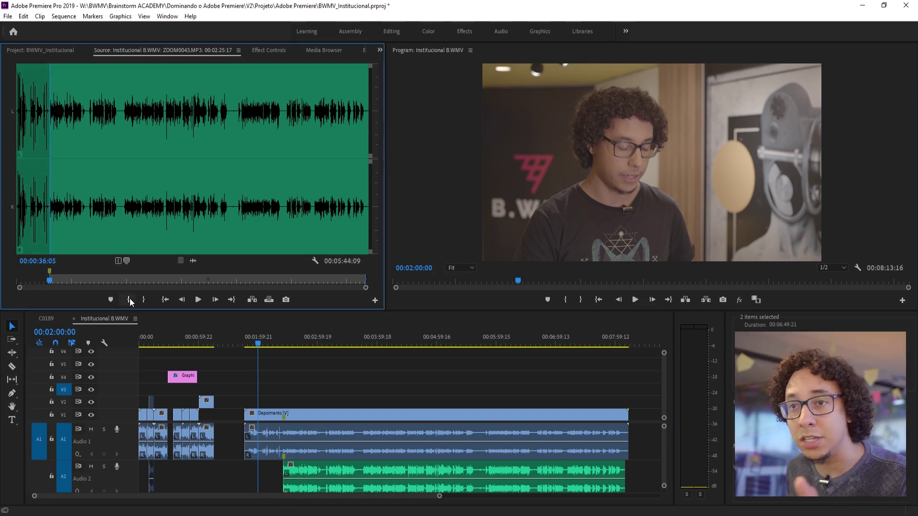
pyautogui.doubleClick(298, 438)
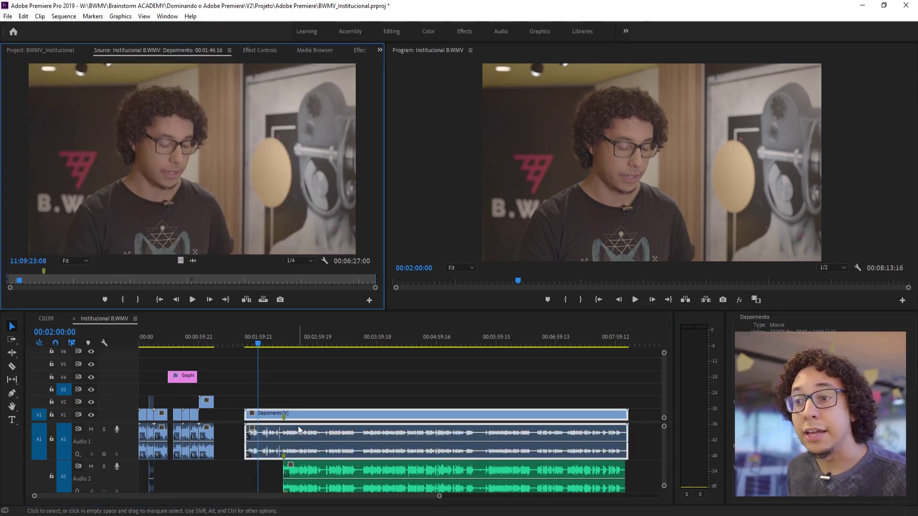
pyautogui.click(44, 271)
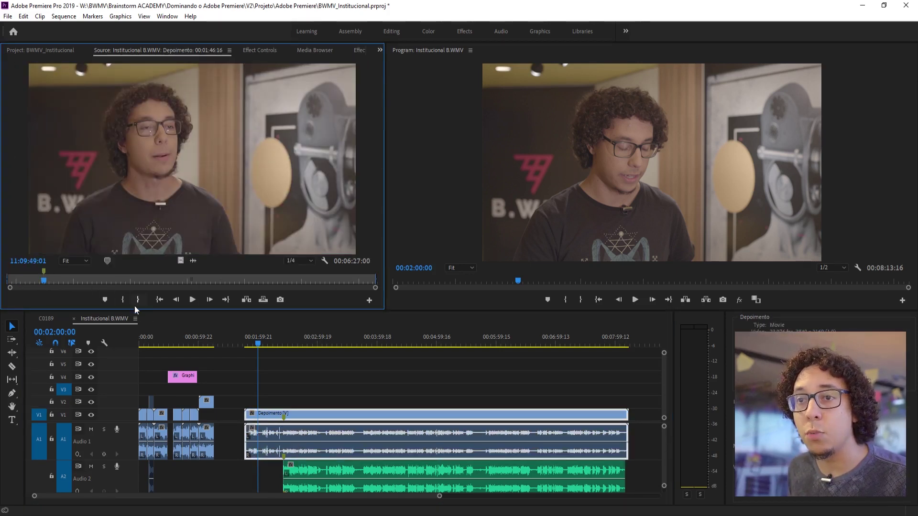
pyautogui.click(123, 299)
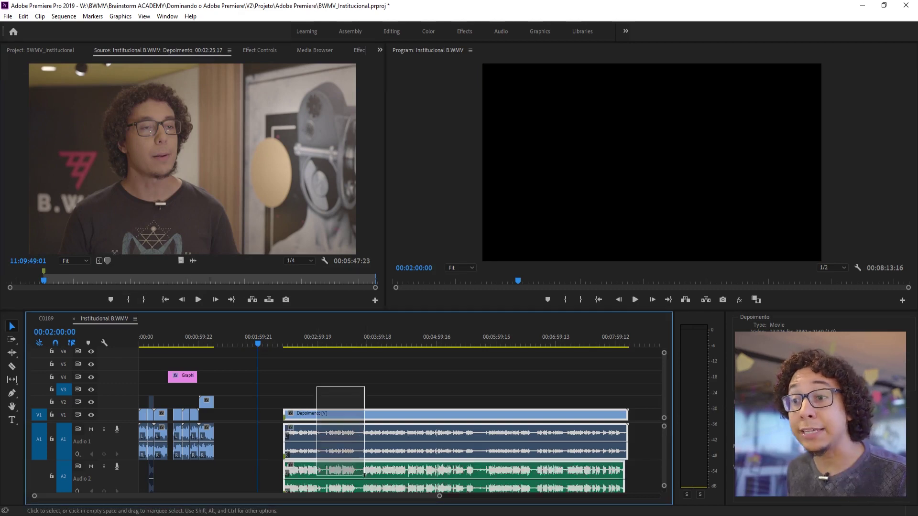
# Shift ZOOM0043.MP3 earlier on A2, then synchronize it with the Depoimento clip by Clip Start
pyautogui.click(275, 473)
pyautogui.moveTo(299, 474); pyautogui.dragTo(262, 475)
pyautogui.moveTo(282, 391); pyautogui.dragTo(366, 479)
pyautogui.rightClick(365, 479)
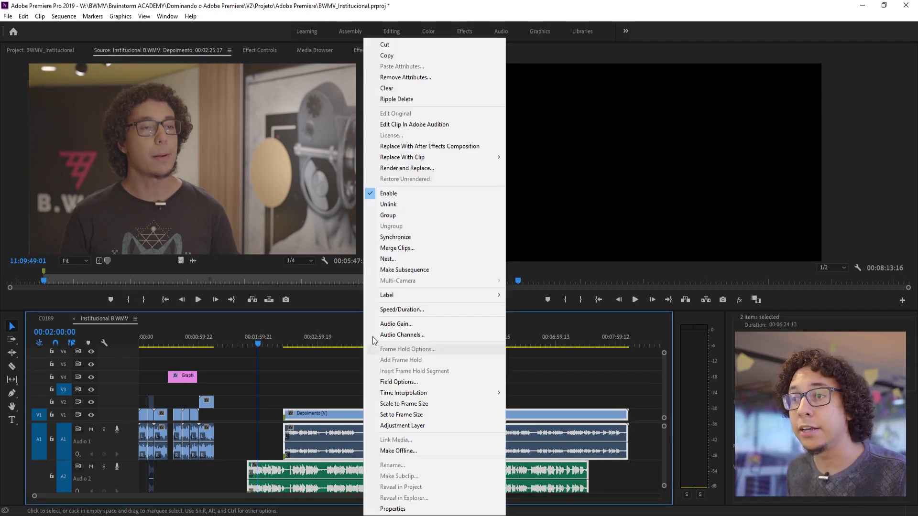
pyautogui.click(396, 237)
pyautogui.click(418, 232)
pyautogui.click(434, 307)
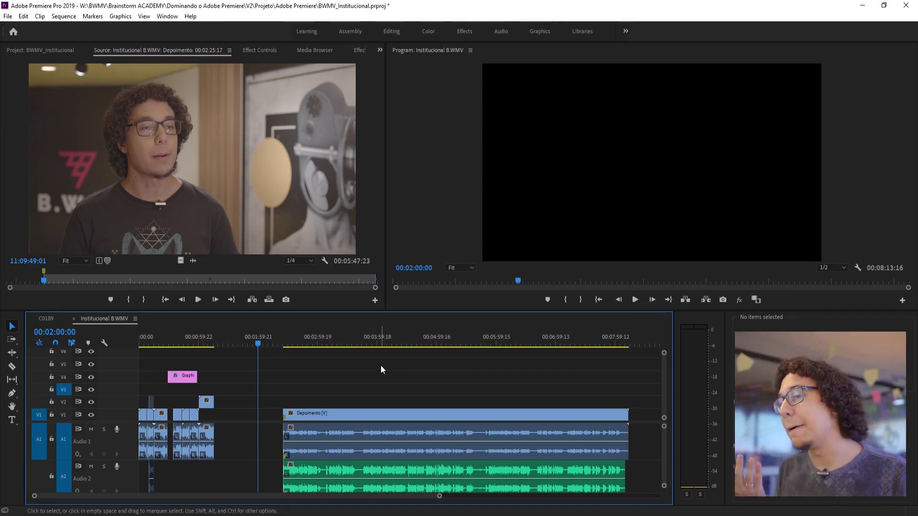
# Undo the synchronizations, In points and clip markers back to where ZOOM0043.MP3 sits well after the start of the Depoimento clip
pyautogui.hotkey('ctrl', 'z')
pyautogui.hotkey('ctrl', 'z')
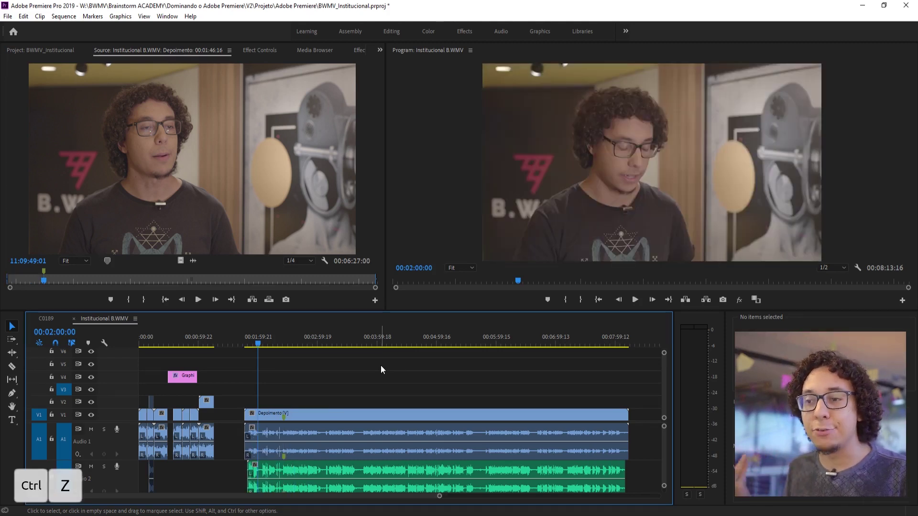
pyautogui.hotkey('ctrl', 'z')
pyautogui.hotkey('ctrl', 'z')
pyautogui.hotkey('ctrl', 'z')
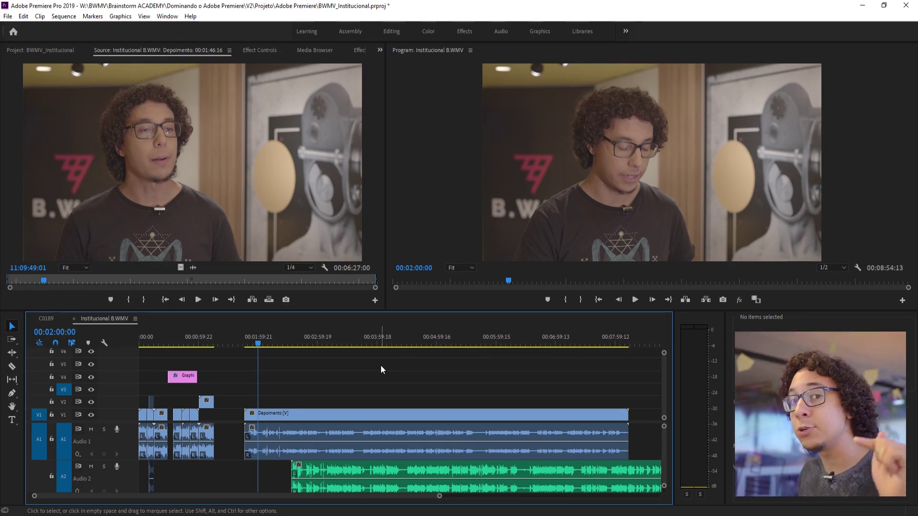
# Synchronize the Depoimento clip and ZOOM0043.MP3 by Audio, using track channel 1
pyautogui.moveTo(319, 367); pyautogui.dragTo(412, 481)
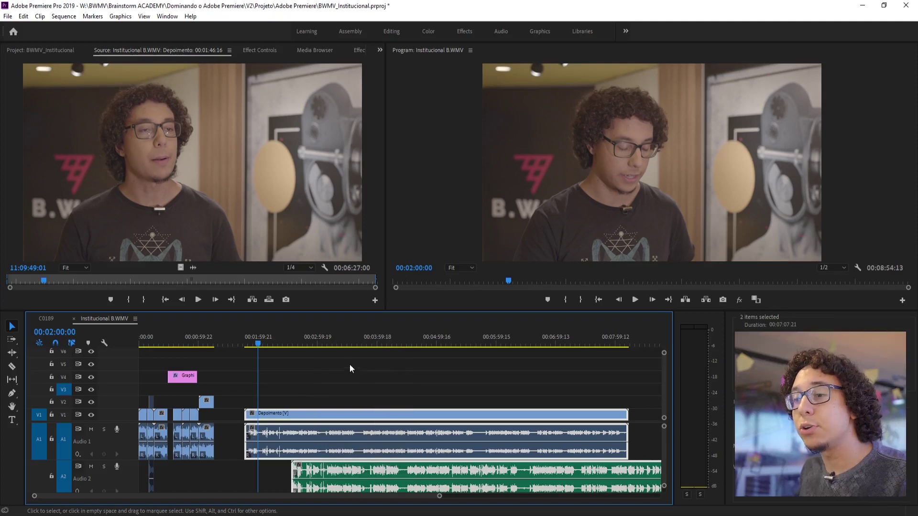
pyautogui.rightClick(381, 471)
pyautogui.click(426, 241)
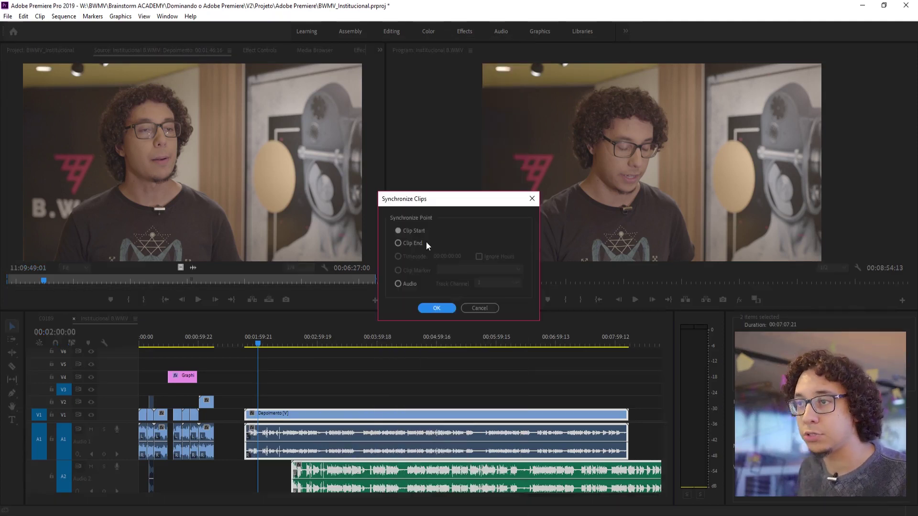
pyautogui.click(397, 286)
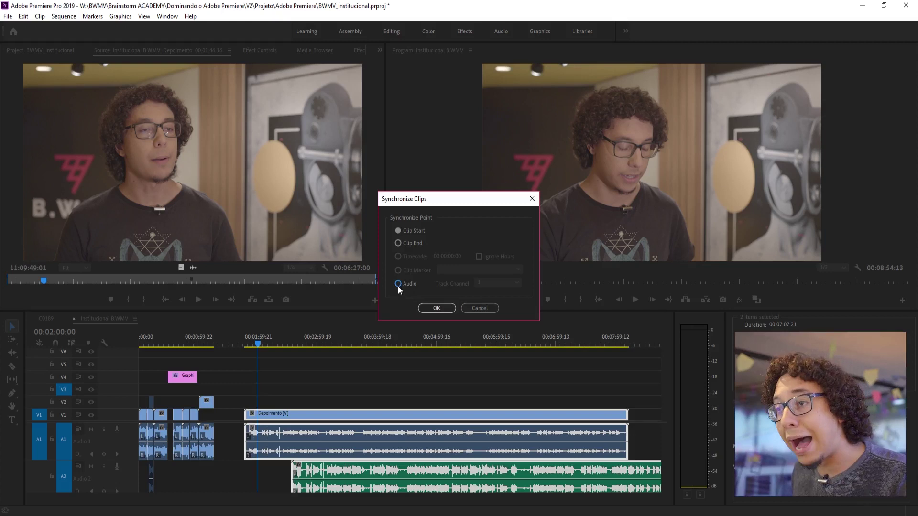
pyautogui.click(507, 284)
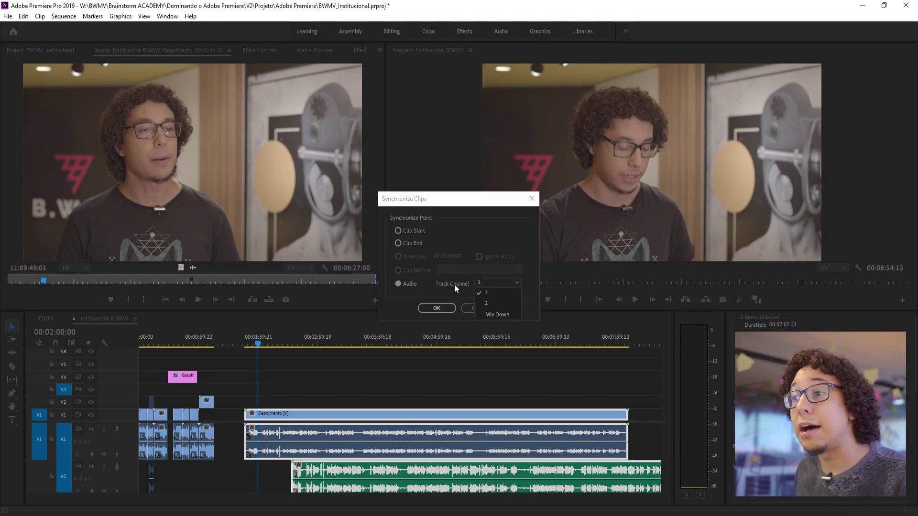
pyautogui.click(505, 293)
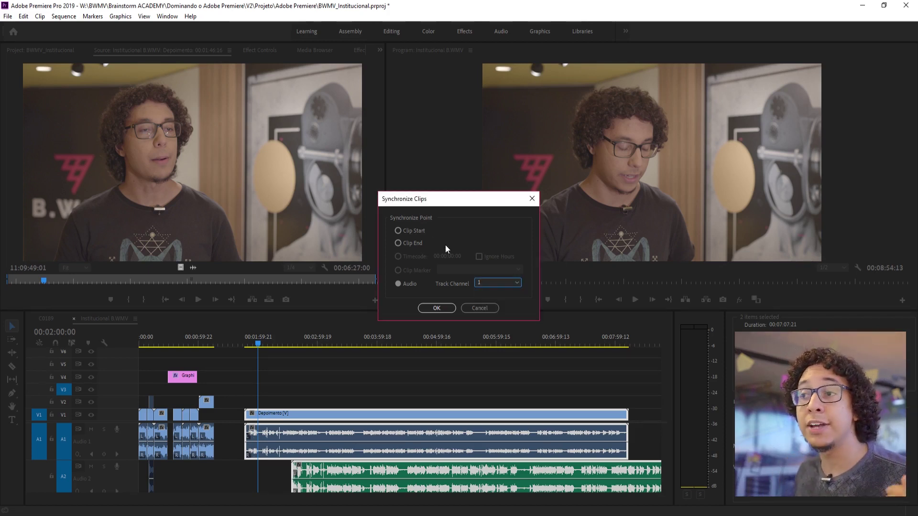
pyautogui.click(441, 309)
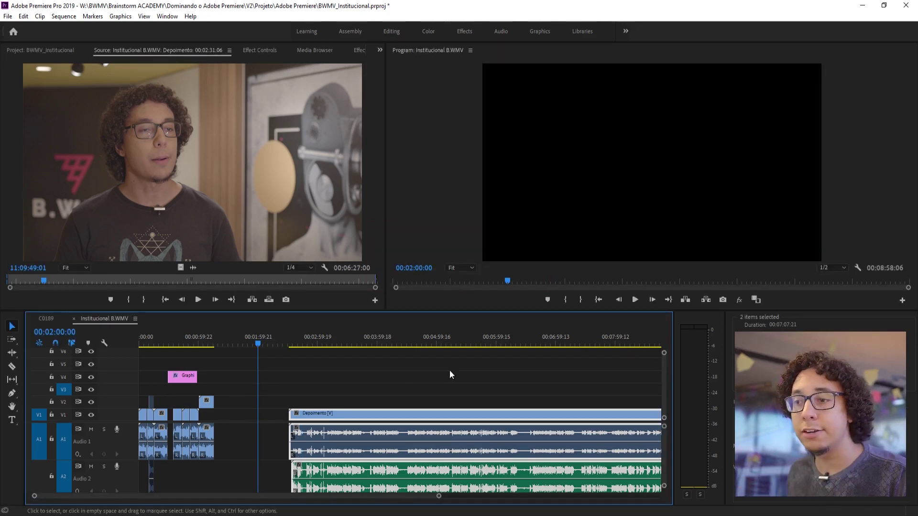
# Move the playhead to 00:03:09:03 and trim the end of the Depoimento clip to match the end of ZOOM0043.MP3
pyautogui.click(414, 374)
pyautogui.click(328, 336)
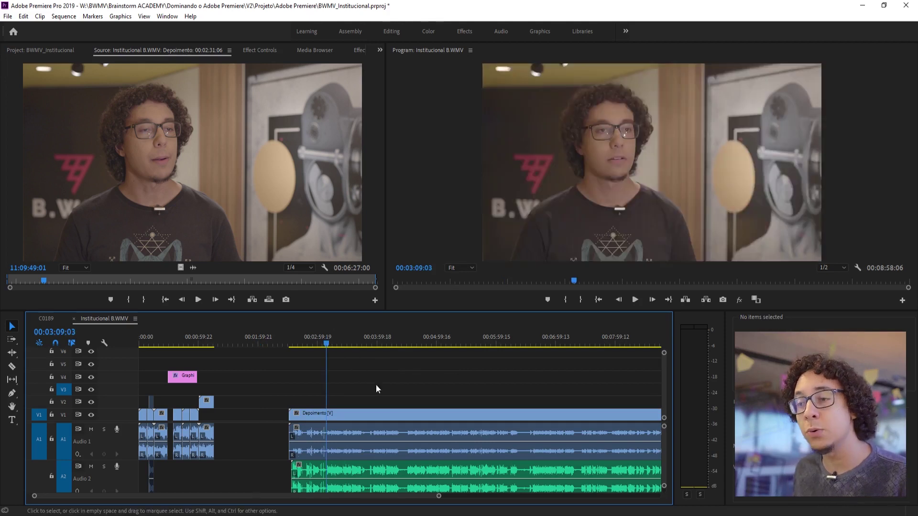
pyautogui.moveTo(438, 496); pyautogui.dragTo(546, 496)
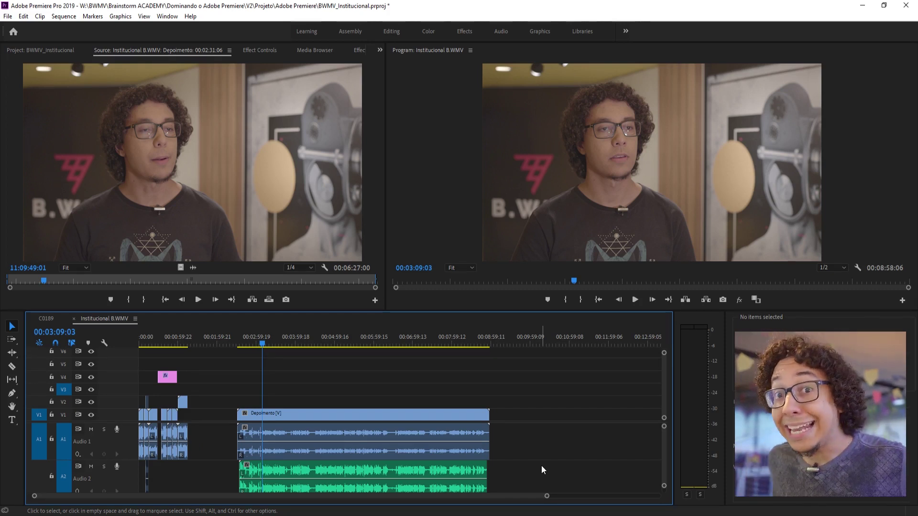
pyautogui.hotkey('ctrl', 's')
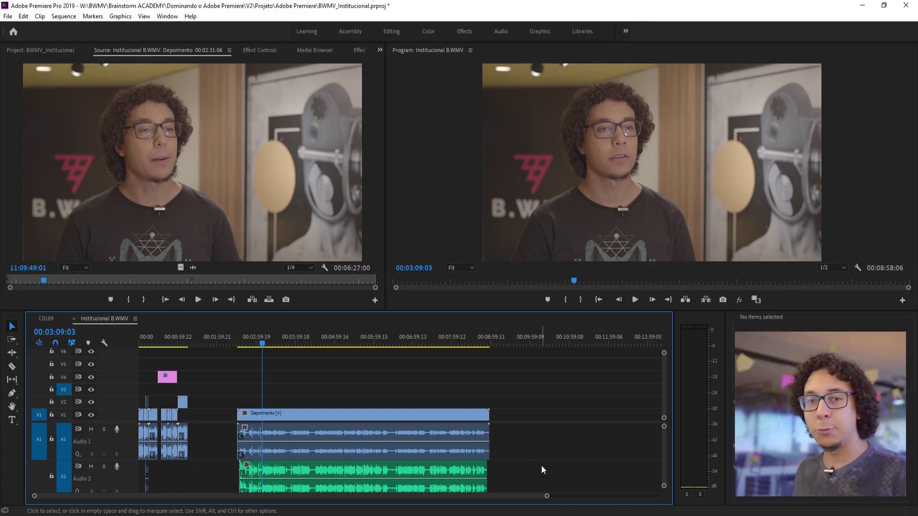
pyautogui.moveTo(487, 436); pyautogui.dragTo(485, 435)
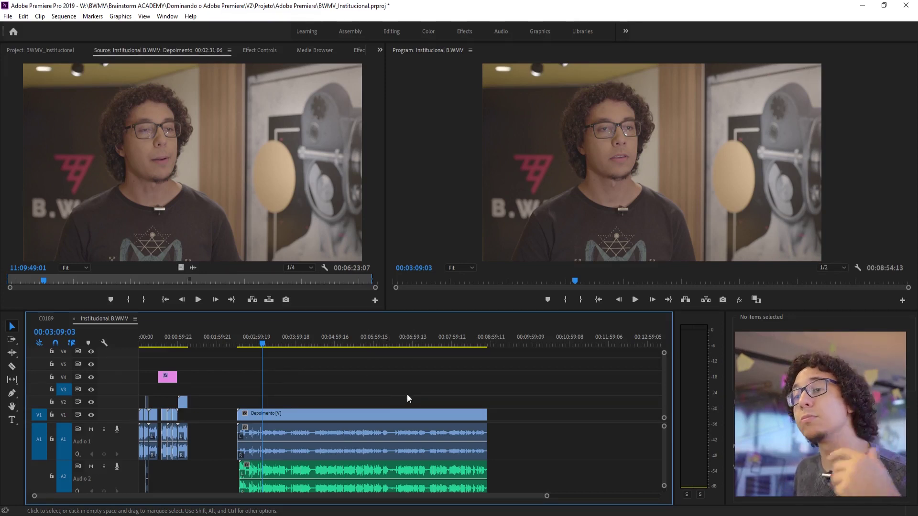
# Merge the Depoimento clip and ZOOM0043.MP3 into one clip named Depoimento - Merged
pyautogui.moveTo(291, 387)
pyautogui.mouseDown()
pyautogui.moveTo(348, 431)
pyautogui.moveTo(371, 471)
pyautogui.moveTo(361, 473)
pyautogui.mouseUp()
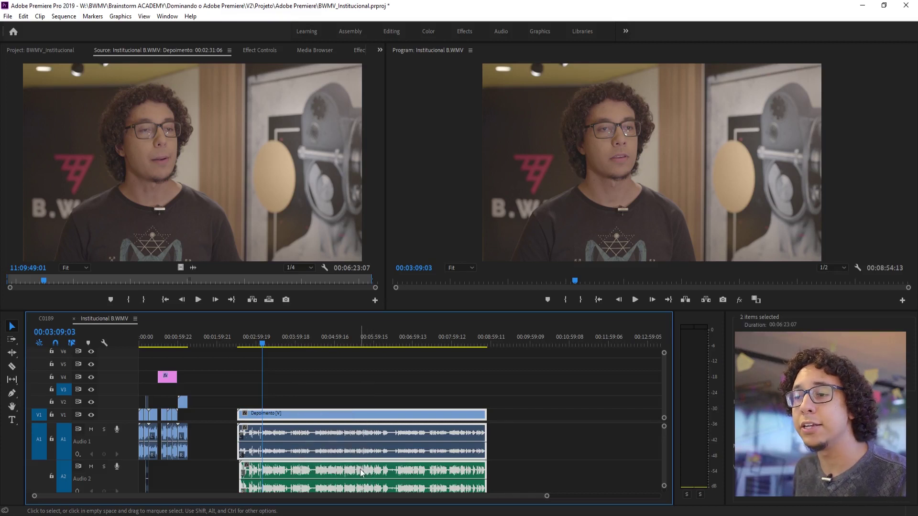
pyautogui.rightClick(264, 473)
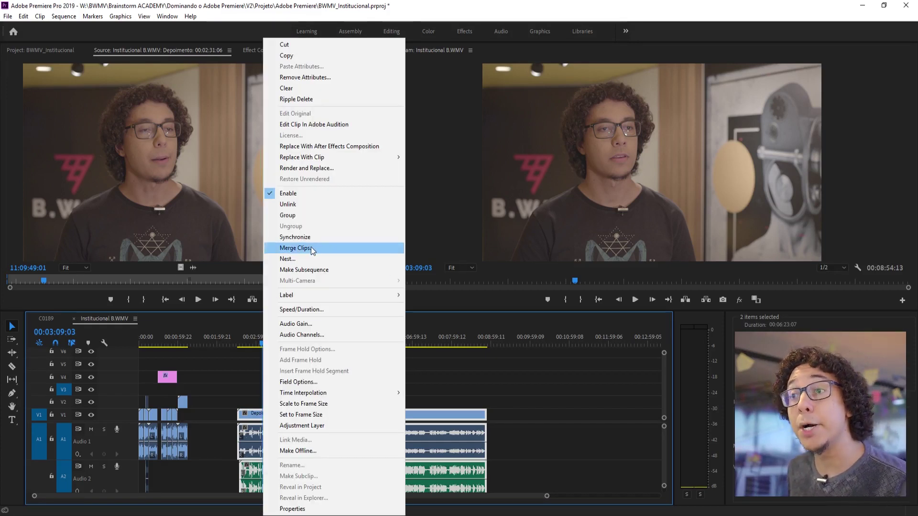
pyautogui.click(295, 248)
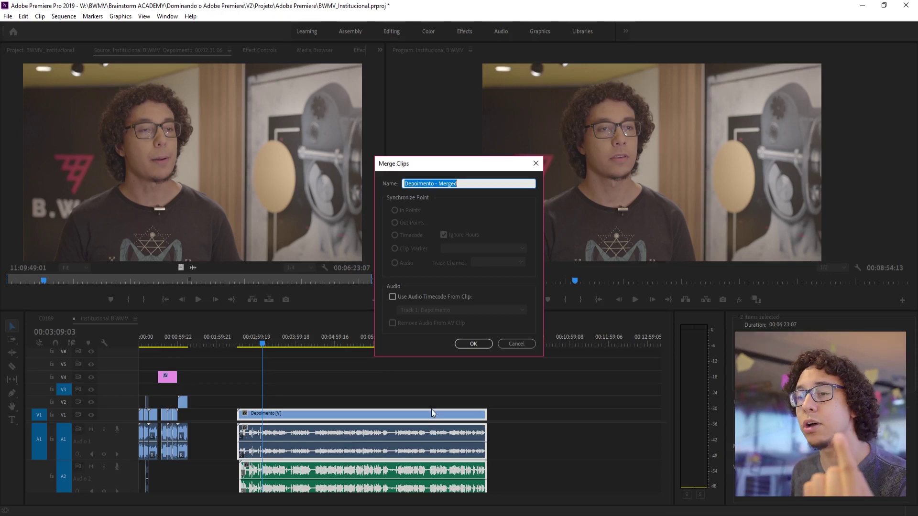
pyautogui.click(474, 344)
pyautogui.click(390, 359)
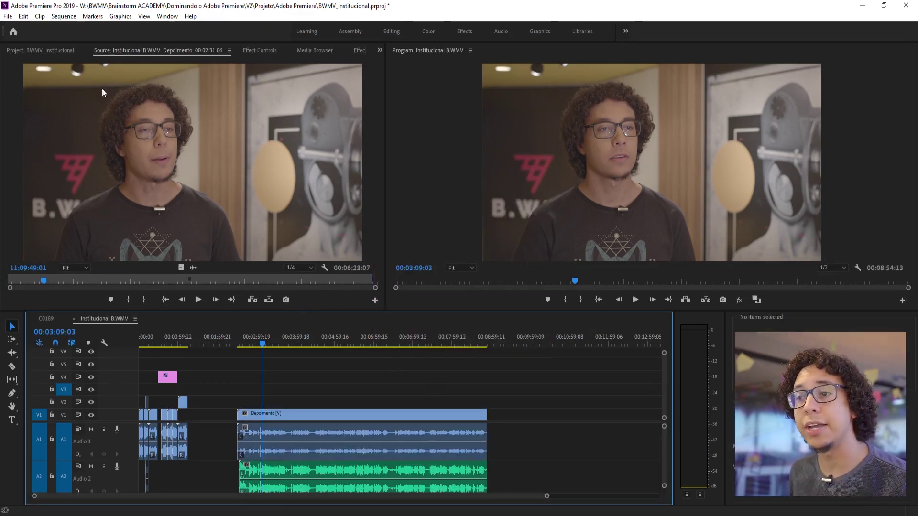
# Place Depoimento - Merged from the project after the Depoimento clip on V1, at about 00:09:41, and inspect its audio tracks
pyautogui.click(43, 50)
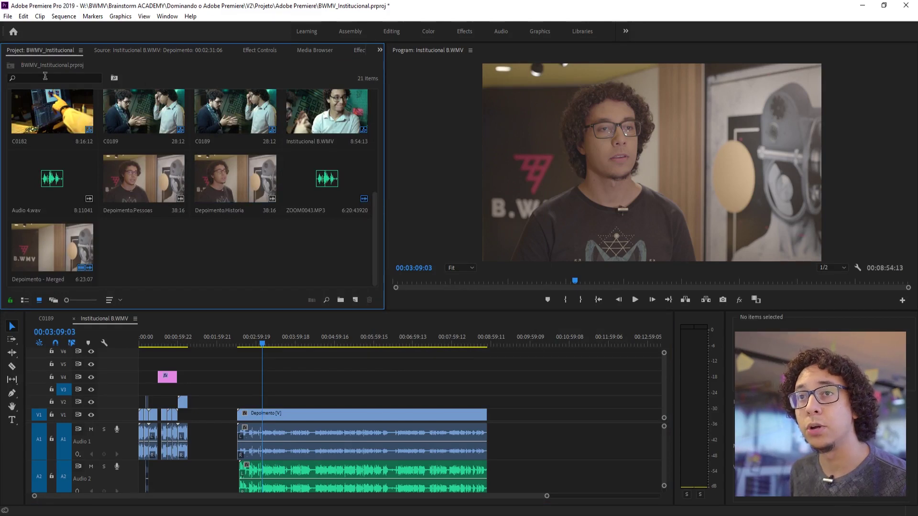
pyautogui.click(35, 257)
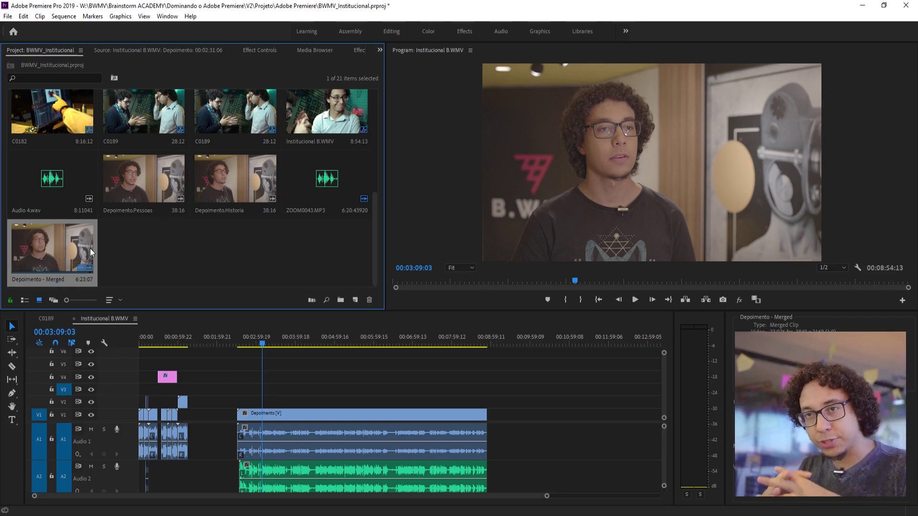
pyautogui.moveTo(65, 254); pyautogui.dragTo(543, 490)
pyautogui.moveTo(470, 495); pyautogui.dragTo(568, 496)
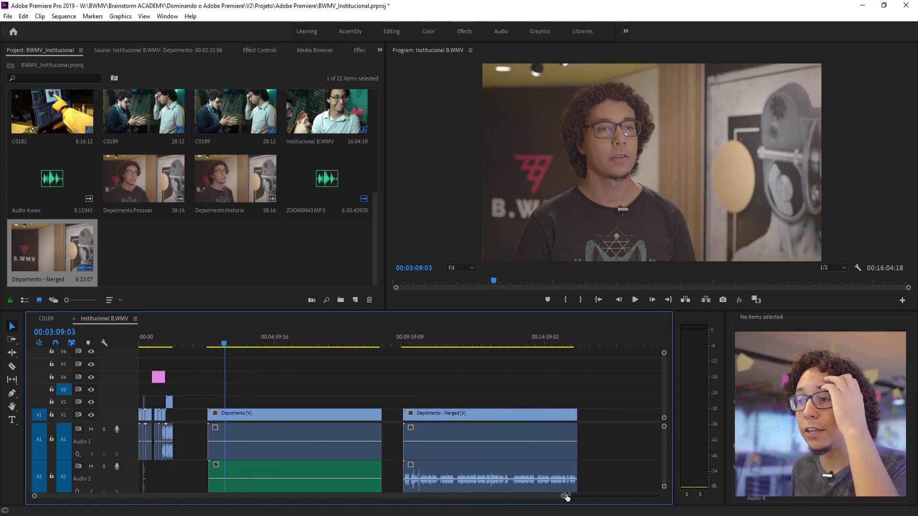
pyautogui.scroll(-3, 604, 453)
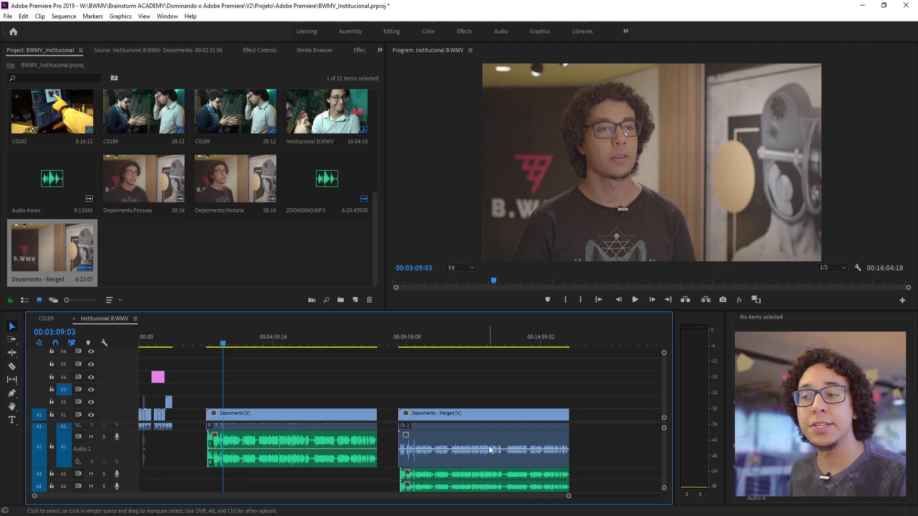
pyautogui.scroll(2, 489, 446)
pyautogui.scroll(-3, 509, 461)
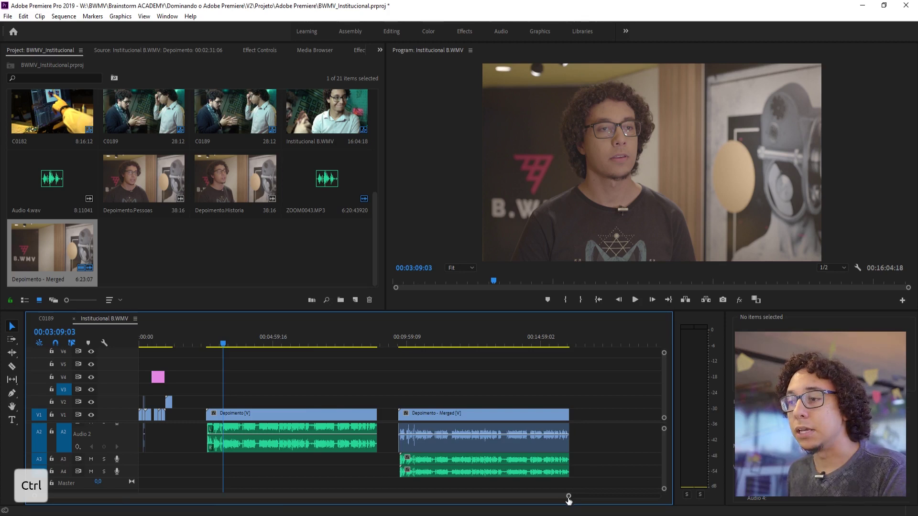
# Delete the Depoimento - Merged clip from the end of the Institucional B.WMV timeline
pyautogui.scroll(-3, 571, 498)
pyautogui.moveTo(529, 495); pyautogui.dragTo(426, 489)
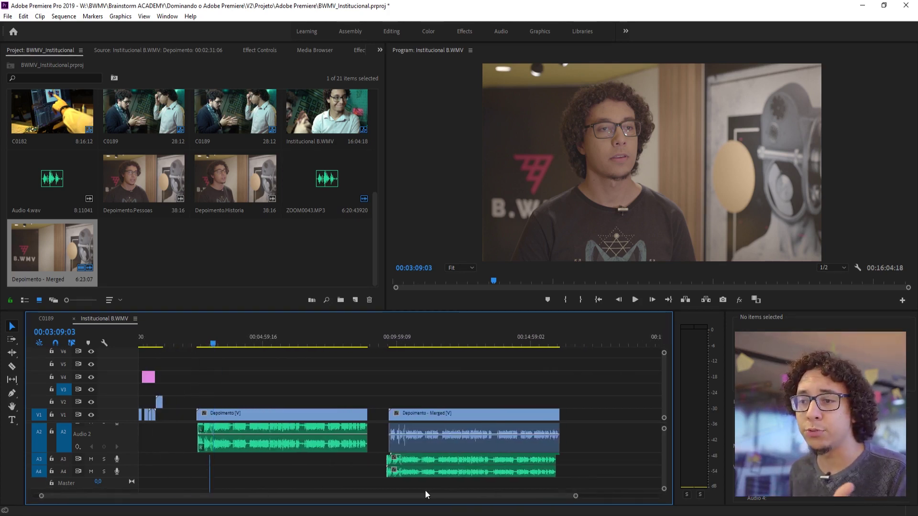
pyautogui.click(446, 415)
pyautogui.press('Delete')
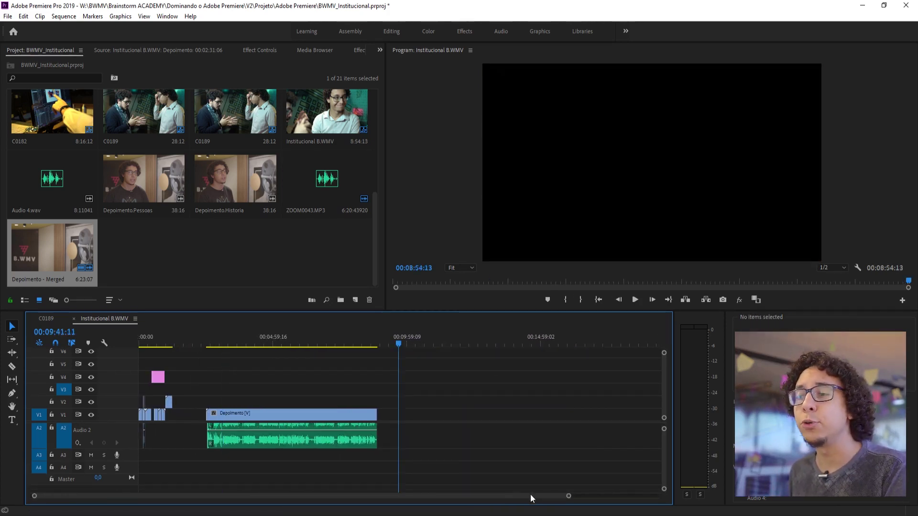
pyautogui.moveTo(568, 496); pyautogui.dragTo(434, 490)
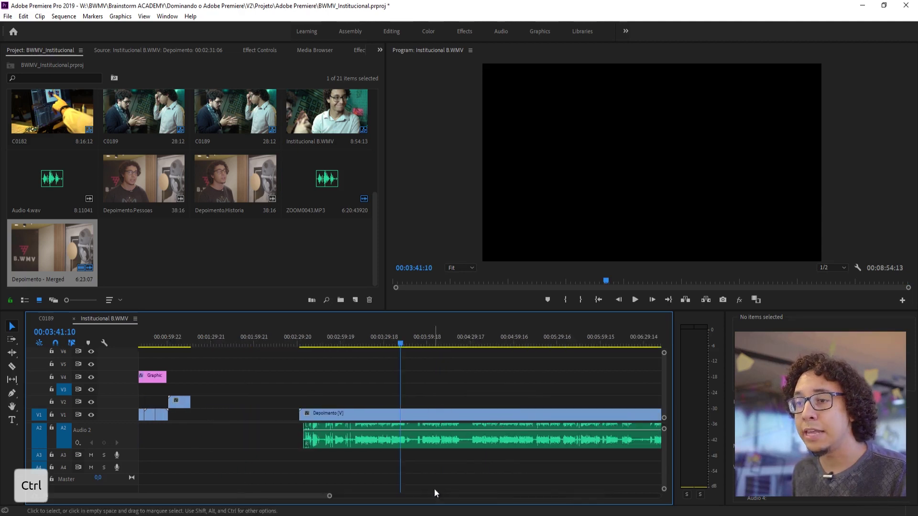
pyautogui.hotkey('ctrl', 'z')
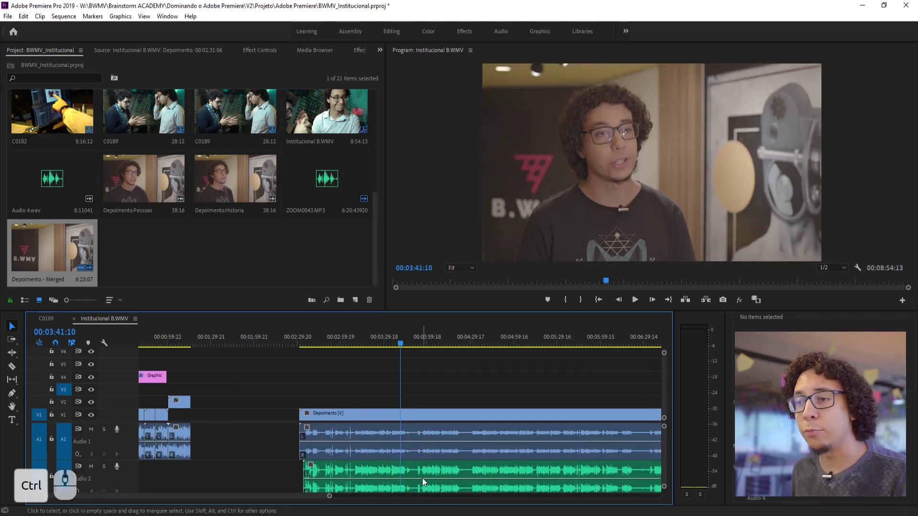
# Unlink the Depoimento clip's camera audio from its video and delete that audio from A1
pyautogui.click(340, 433)
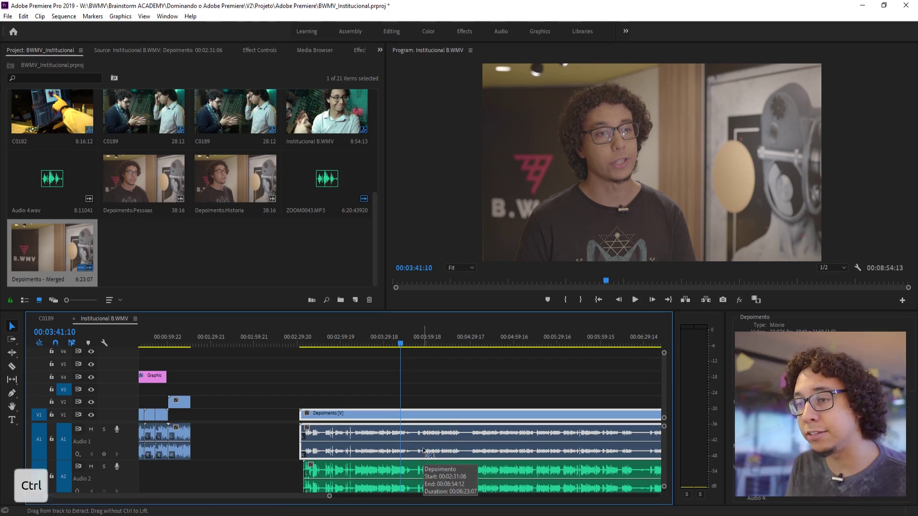
pyautogui.hotkey('ctrl', 'l')
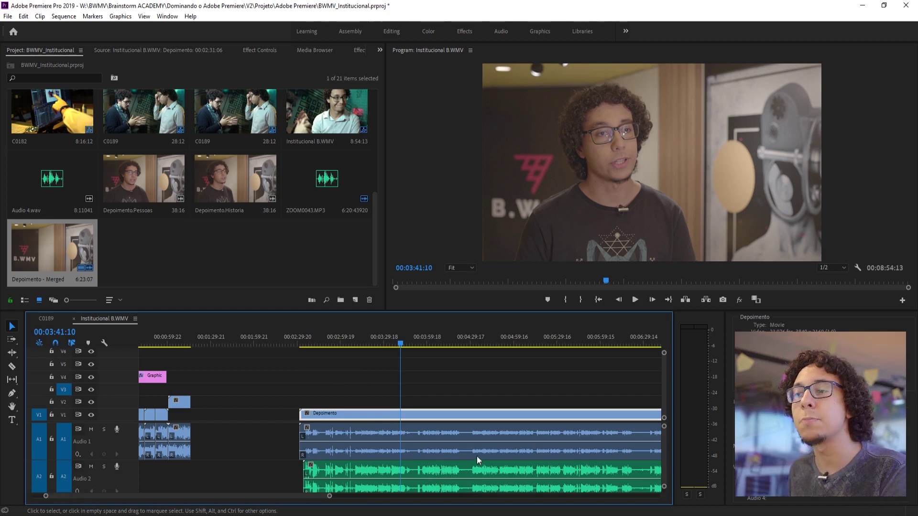
pyautogui.hotkey('ctrl', 'z')
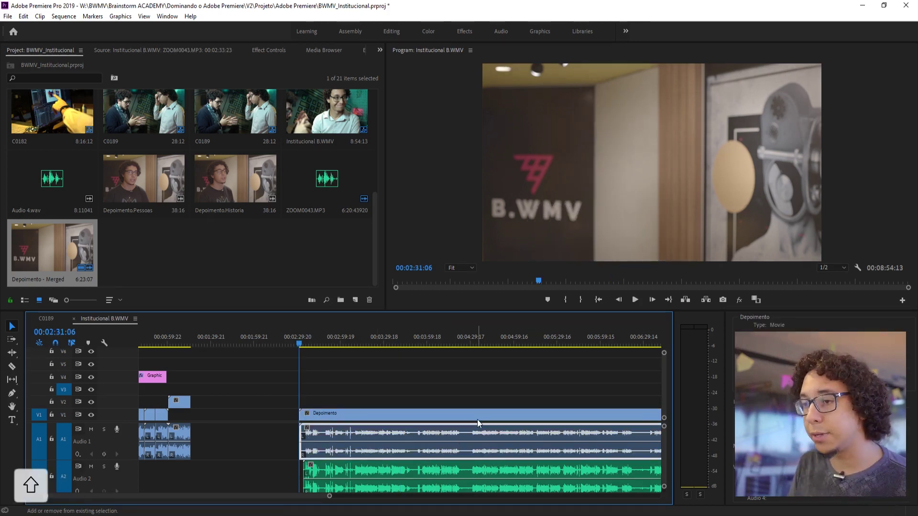
pyautogui.hotkey('shift', 'Delete')
pyautogui.moveTo(357, 373); pyautogui.dragTo(412, 472)
pyautogui.click(364, 454)
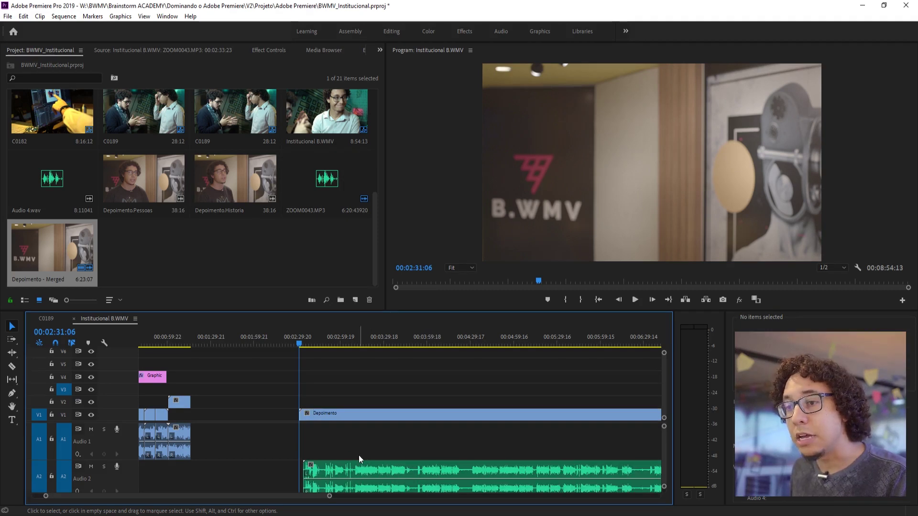
# Trim the start of the Depoimento video to match ZOOM0043.MP3 and link the two clips
pyautogui.moveTo(304, 419); pyautogui.dragTo(308, 418)
pyautogui.moveTo(310, 496); pyautogui.dragTo(381, 496)
pyautogui.moveTo(426, 371); pyautogui.dragTo(381, 434)
pyautogui.moveTo(376, 438); pyautogui.dragTo(365, 473)
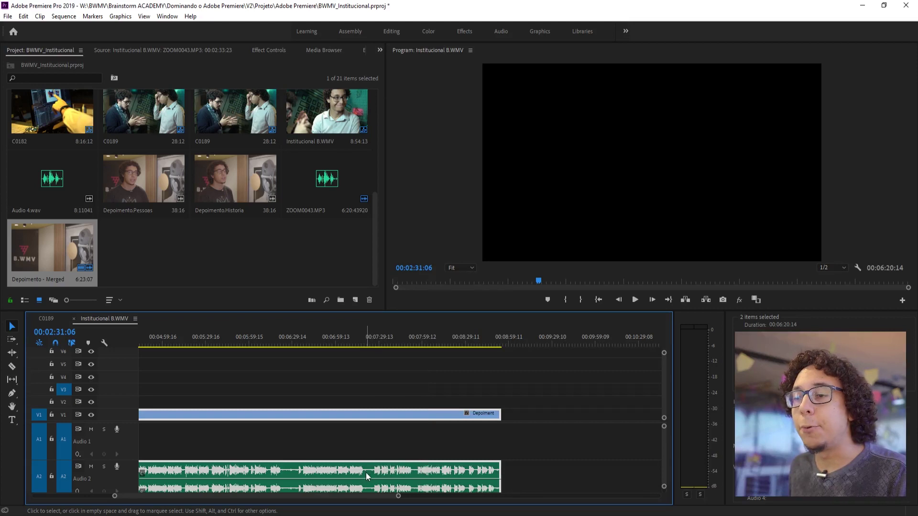
pyautogui.rightClick(366, 473)
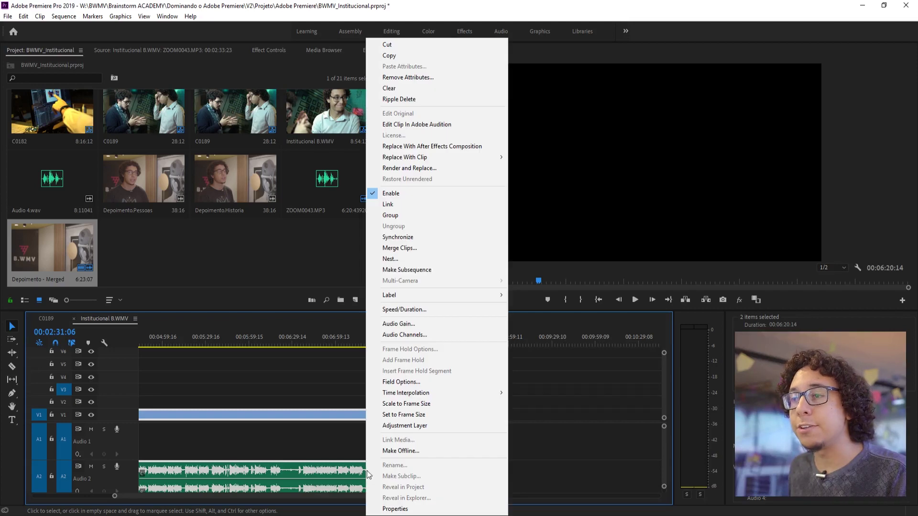
pyautogui.click(415, 216)
# Move the ZOOM0043.MP3 audio to A1 and try shifting the linked clips along the timeline, undoing the shift
pyautogui.click(346, 371)
pyautogui.moveTo(345, 473); pyautogui.dragTo(363, 419)
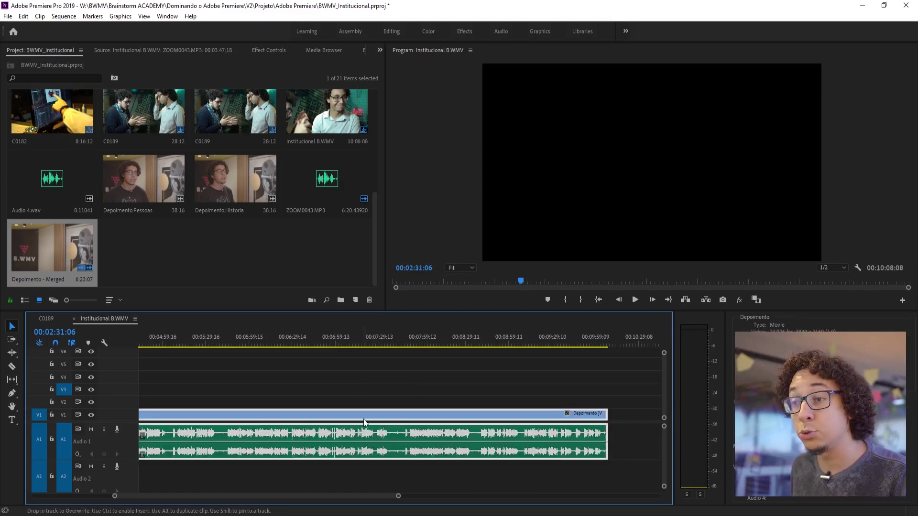
pyautogui.moveTo(399, 496); pyautogui.dragTo(432, 492)
pyautogui.hotkey('ctrl', 'z')
pyautogui.hotkey('ctrl', 'z')
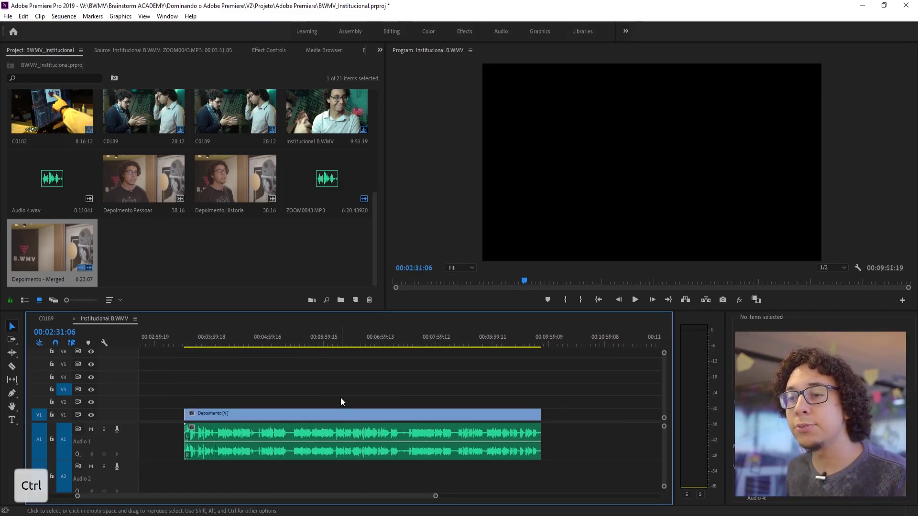
# Unlink the Depoimento video from ZOOM0043.MP3 and extend the video's start back to 00:02:31:06
pyautogui.click(396, 432)
pyautogui.rightClick(396, 432)
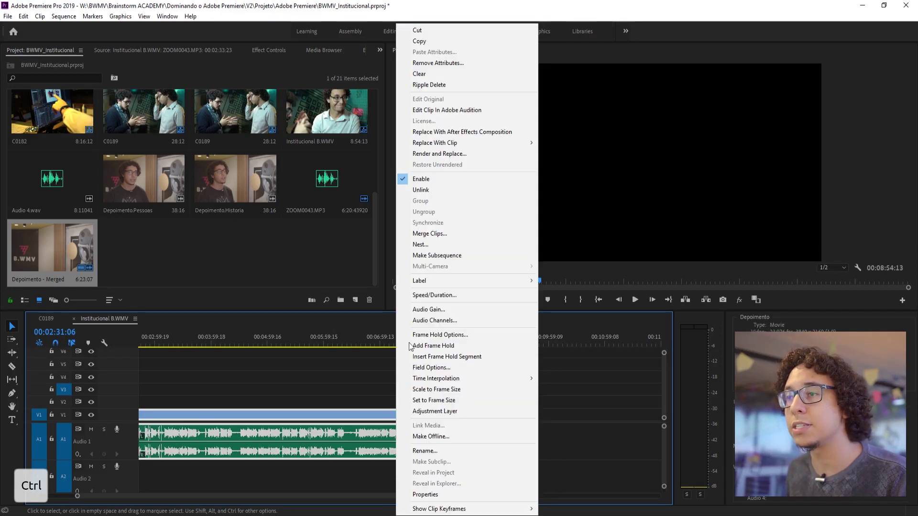
pyautogui.click(429, 194)
pyautogui.scroll(5, 242, 493)
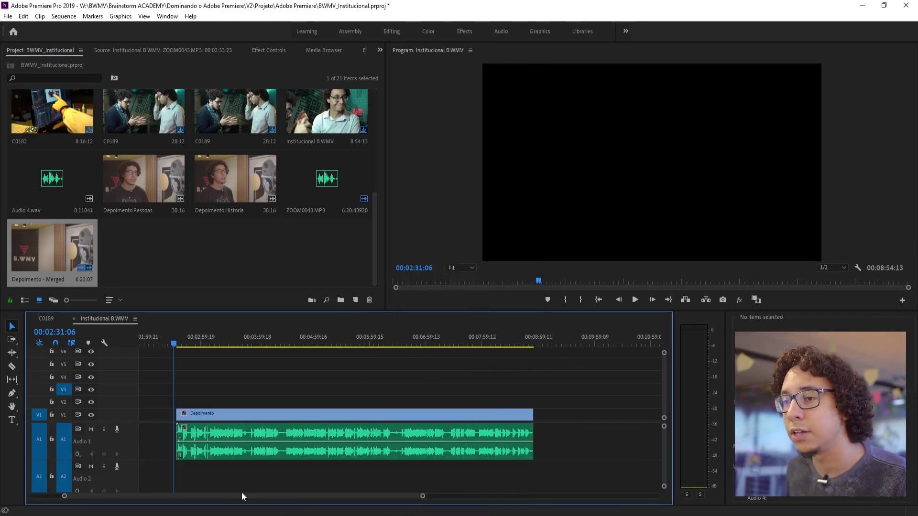
pyautogui.moveTo(255, 415); pyautogui.dragTo(234, 417)
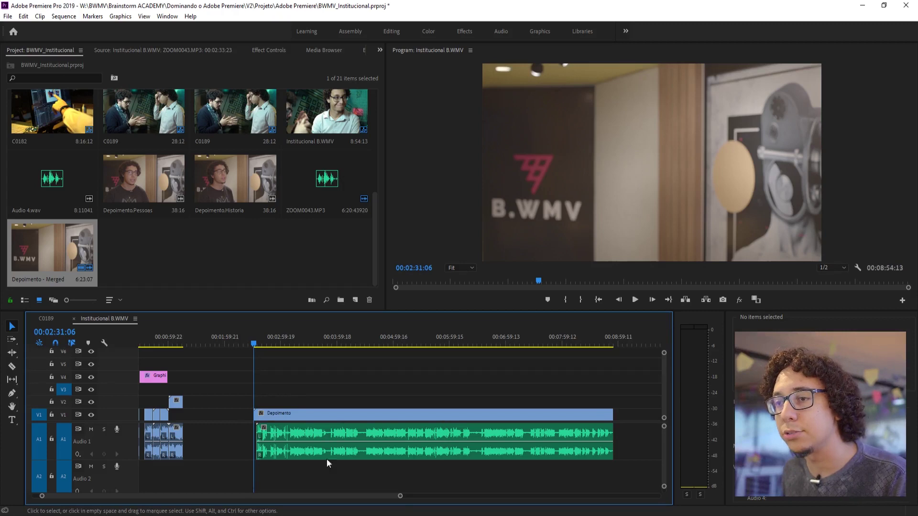
pyautogui.press('=')
pyautogui.press('=')
pyautogui.press('=')
pyautogui.press('=')
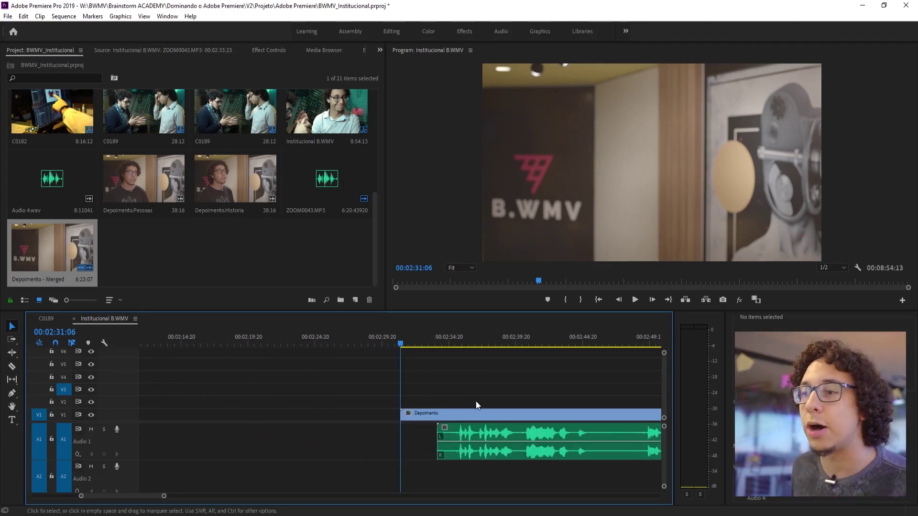
# Link the full Depoimento video on V1 with the ZOOM0043.MP3 audio on A1
pyautogui.moveTo(457, 381); pyautogui.dragTo(497, 433)
pyautogui.rightClick(497, 433)
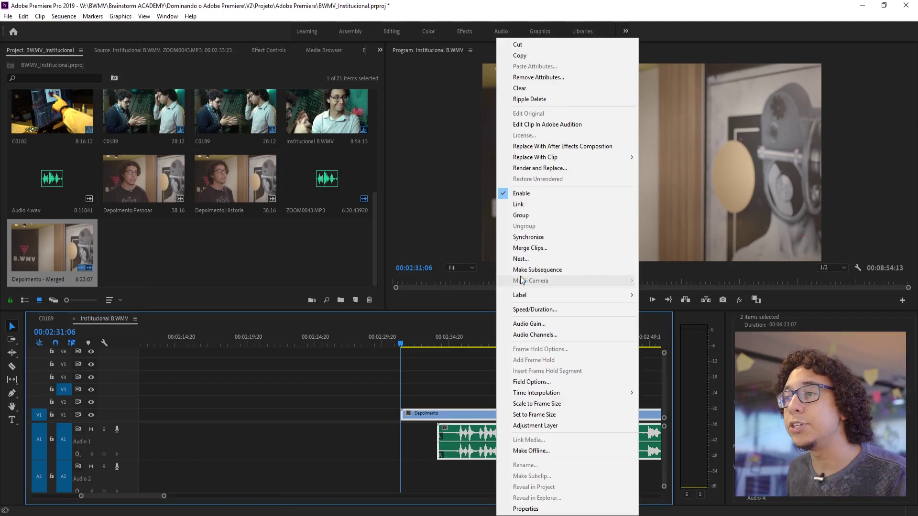
pyautogui.click(533, 203)
pyautogui.click(460, 395)
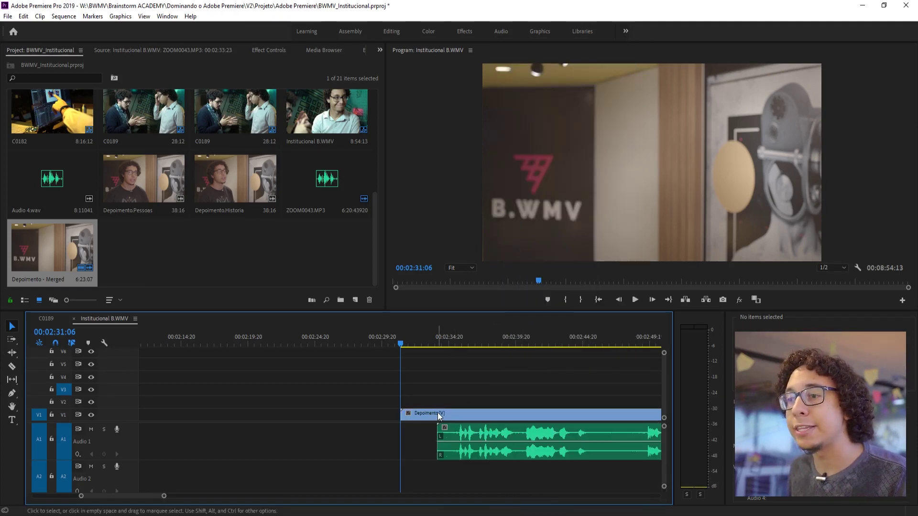
# Split the Depoimento video at the start of the ZOOM0043.MP3 audio, try to ripple-delete the leading piece, and undo the deletion
pyautogui.press('c')
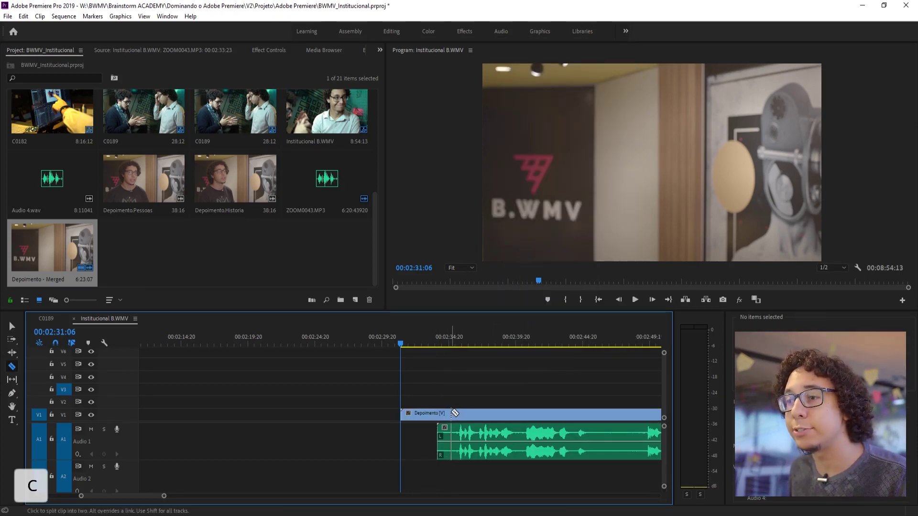
pyautogui.click(438, 412)
pyautogui.press('v')
pyautogui.click(425, 414)
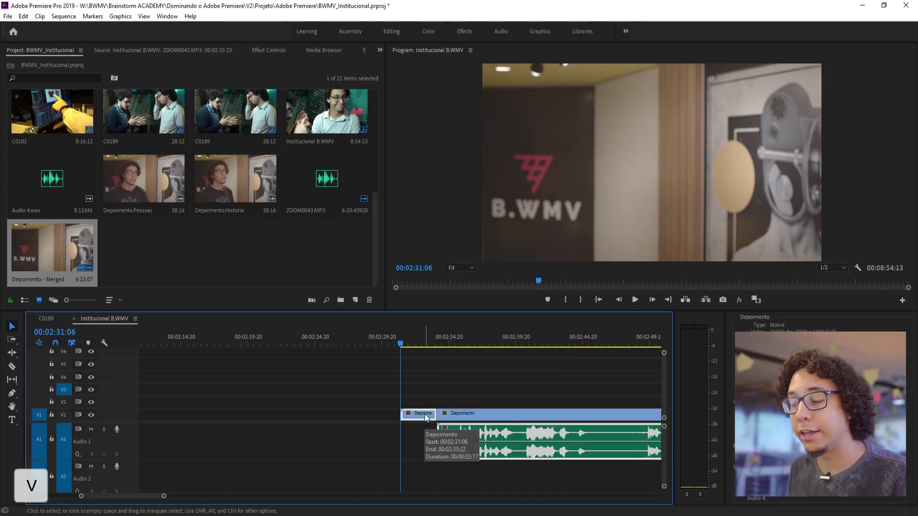
pyautogui.hotkey('shift', 'Delete')
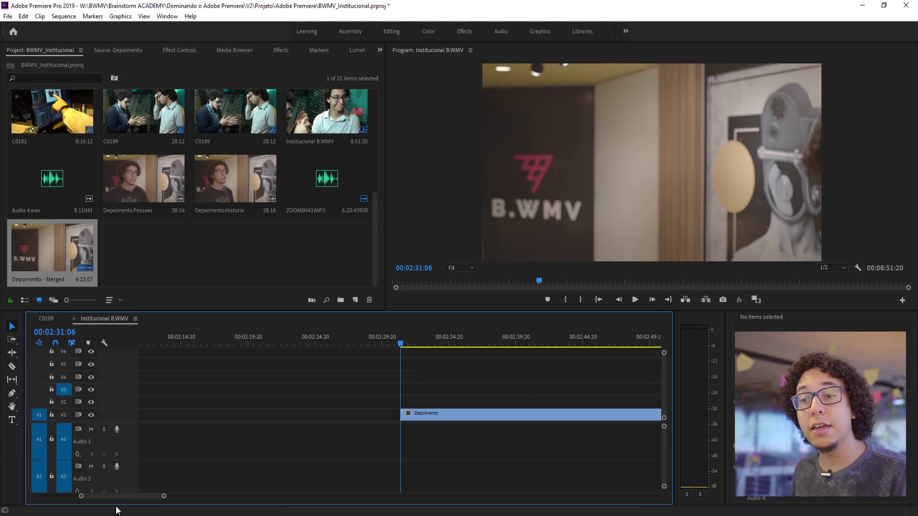
pyautogui.moveTo(164, 496); pyautogui.dragTo(352, 471)
pyautogui.hotkey('ctrl', 'z')
# Try to delete the leading Depoimento piece while leaving a gap, and undo back to the unsplit clip
pyautogui.click(426, 417)
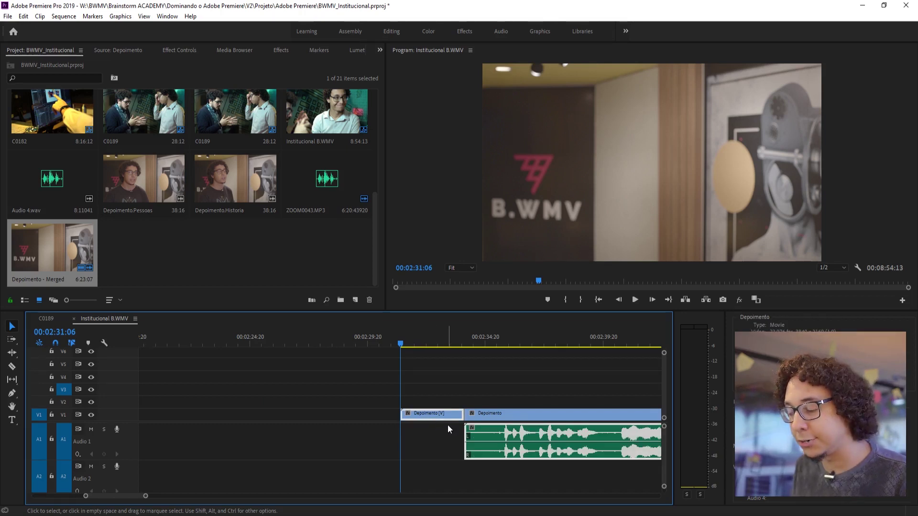
pyautogui.press('Delete')
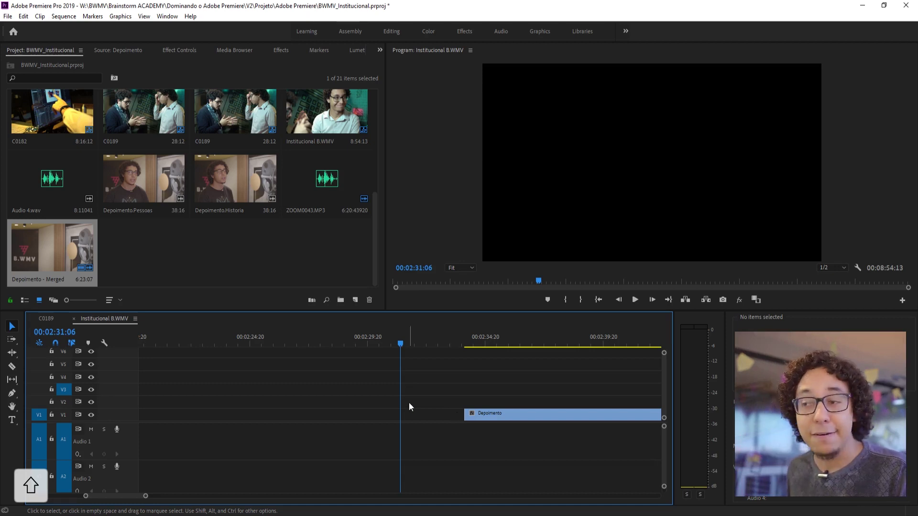
pyautogui.hotkey('ctrl', 'z')
pyautogui.hotkey('ctrl', 'z')
pyautogui.hotkey('ctrl', 'z')
pyautogui.hotkey('ctrl', 'z')
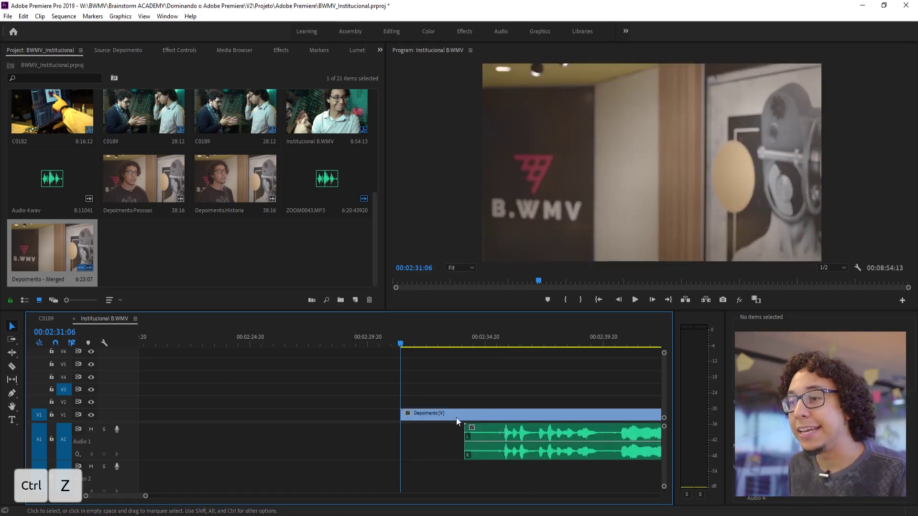
# Trim the start of the linked Depoimento video to the start of its audio and move the playhead to 00:04:52:23
pyautogui.moveTo(422, 414); pyautogui.dragTo(464, 414)
pyautogui.press('v')
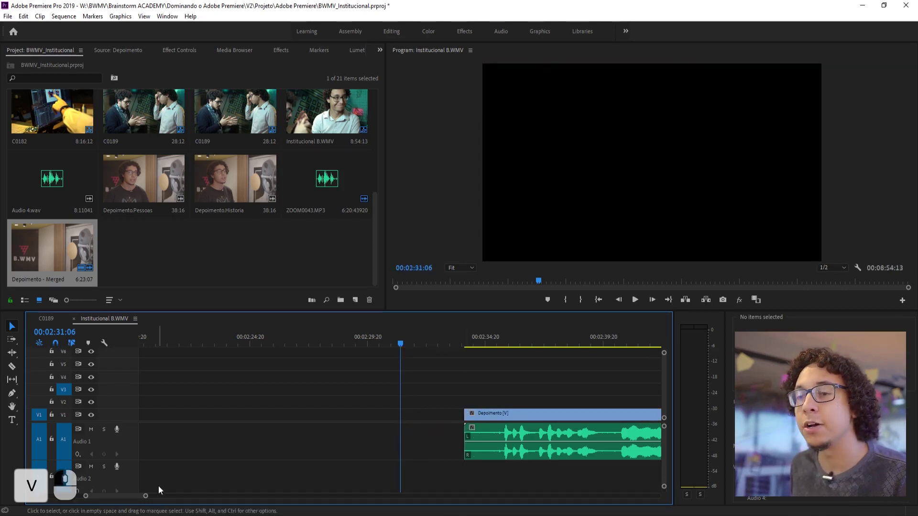
pyautogui.moveTo(146, 496); pyautogui.dragTo(424, 492)
pyautogui.moveTo(505, 456); pyautogui.dragTo(467, 390)
pyautogui.click(466, 390)
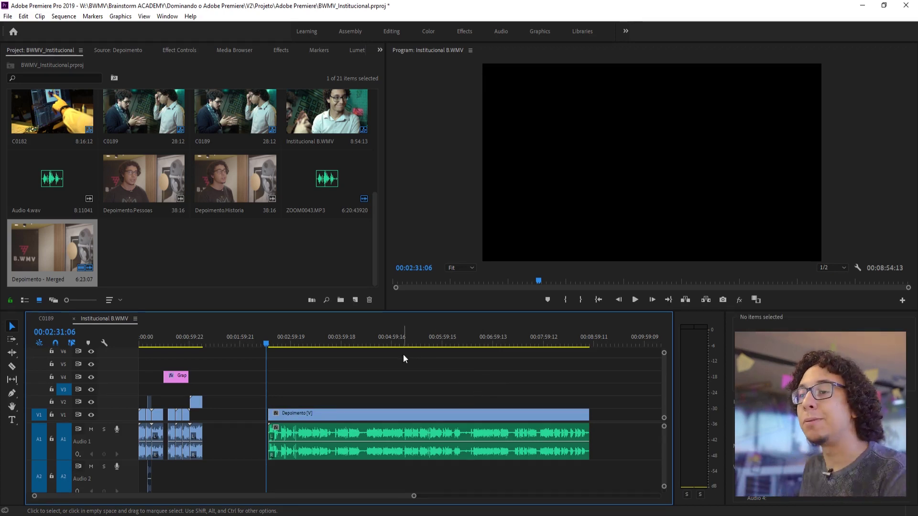
pyautogui.click(386, 342)
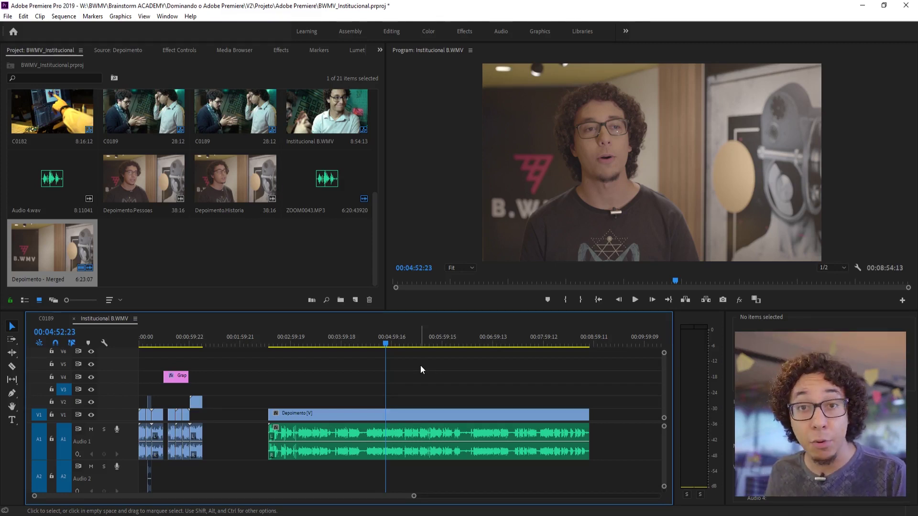
# Open HandBrake and load the C0189 video file as the source
pyautogui.press('super')
pyautogui.write('hand')
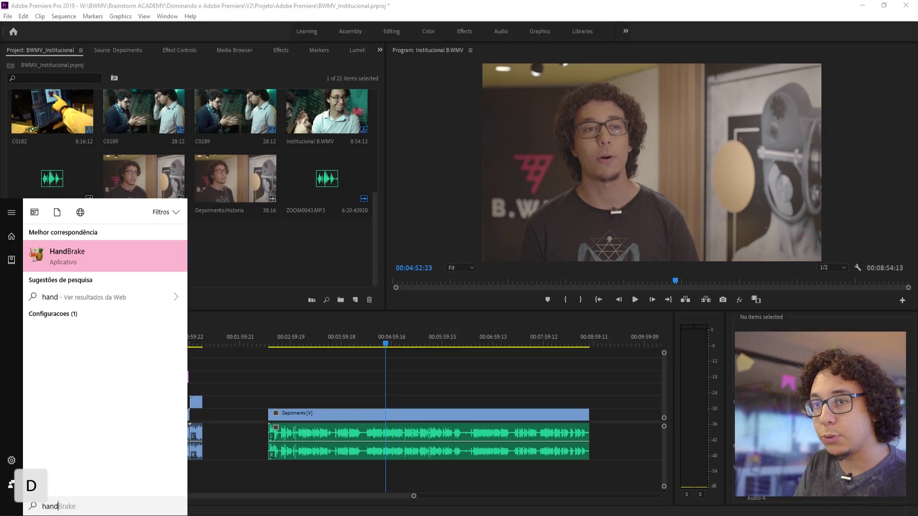
pyautogui.press('Return')
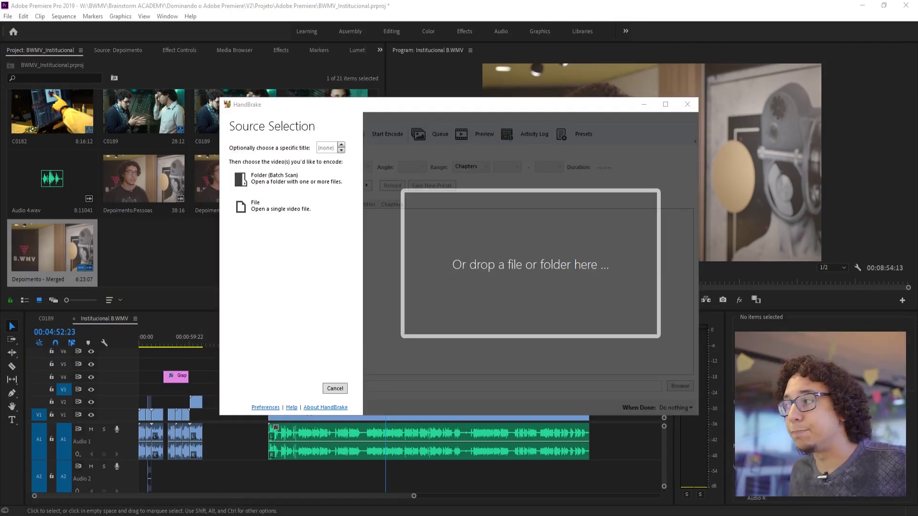
pyautogui.moveTo(917, 268); pyautogui.dragTo(615, 273)
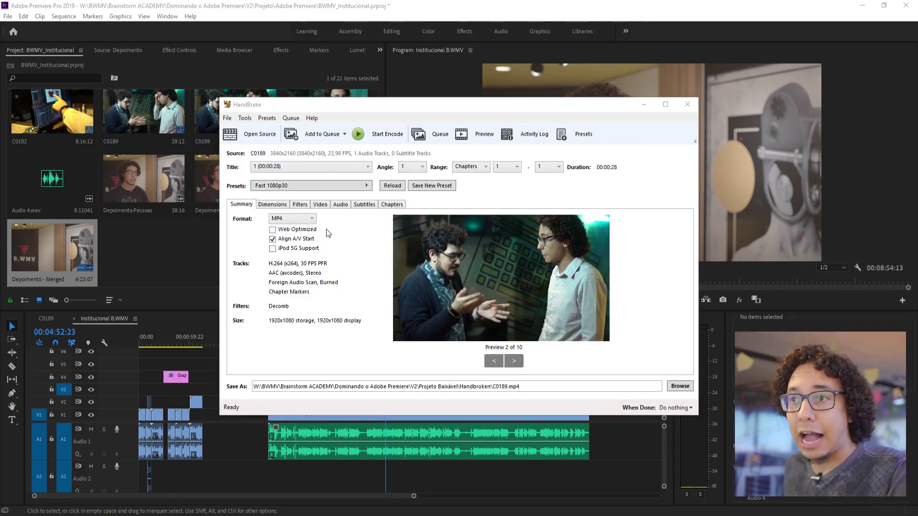
# Set the video encoding to a constant framerate of 24 FPS and a constant quality of RF 0
pyautogui.click(320, 205)
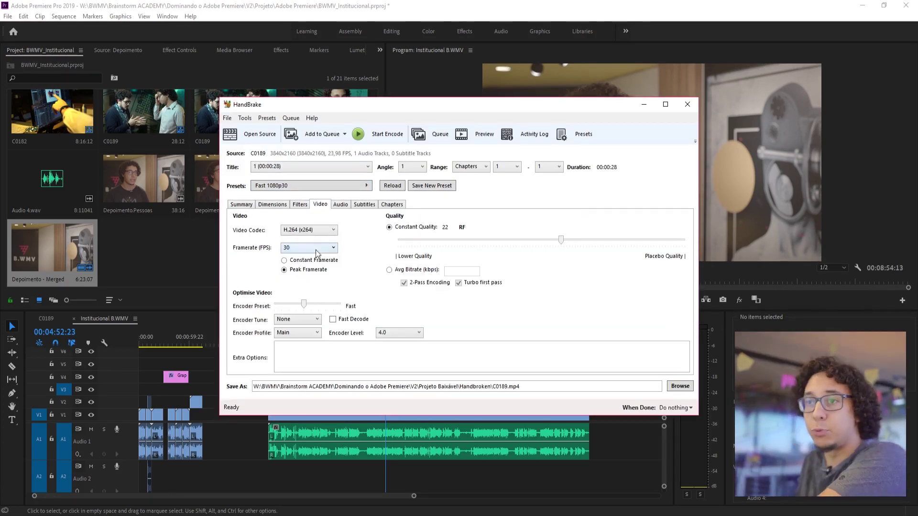
pyautogui.click(306, 262)
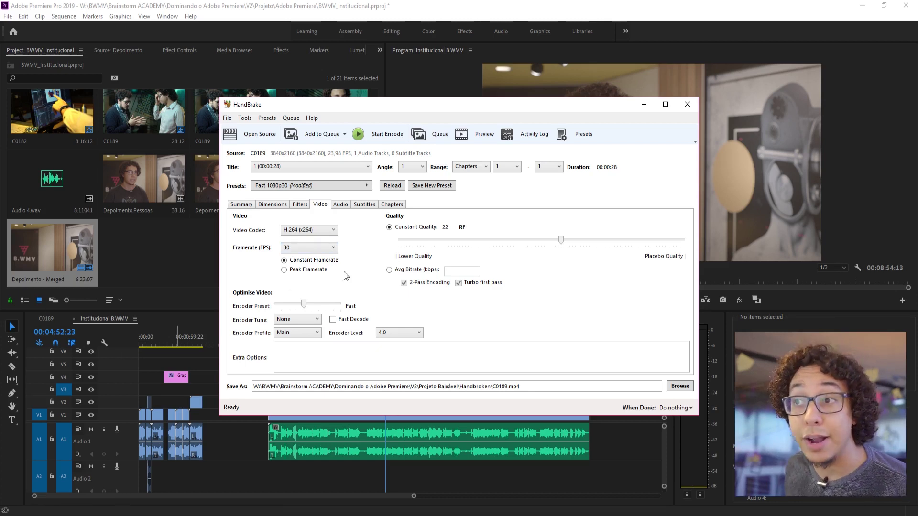
pyautogui.click(322, 249)
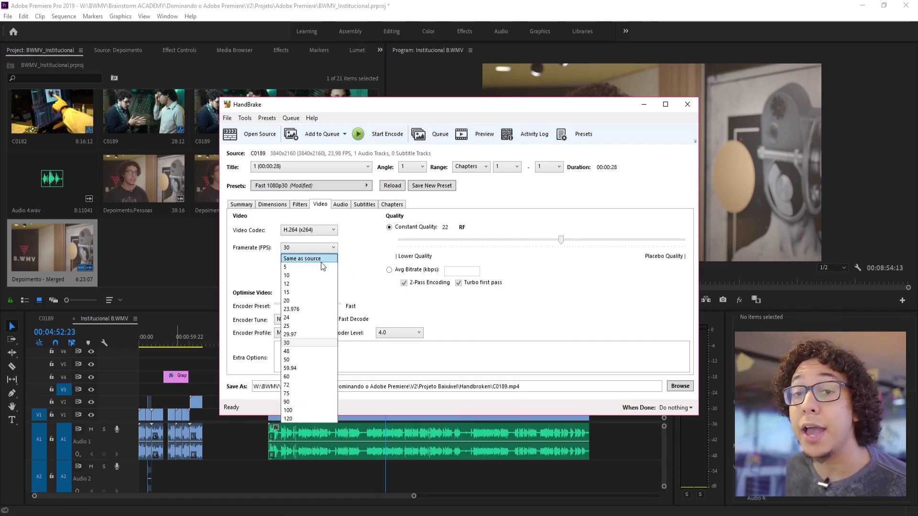
pyautogui.click(321, 262)
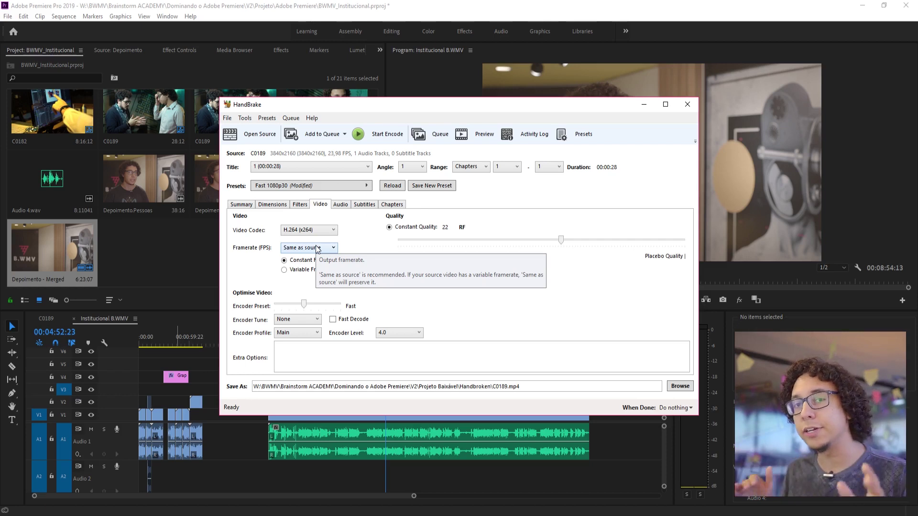
pyautogui.click(318, 247)
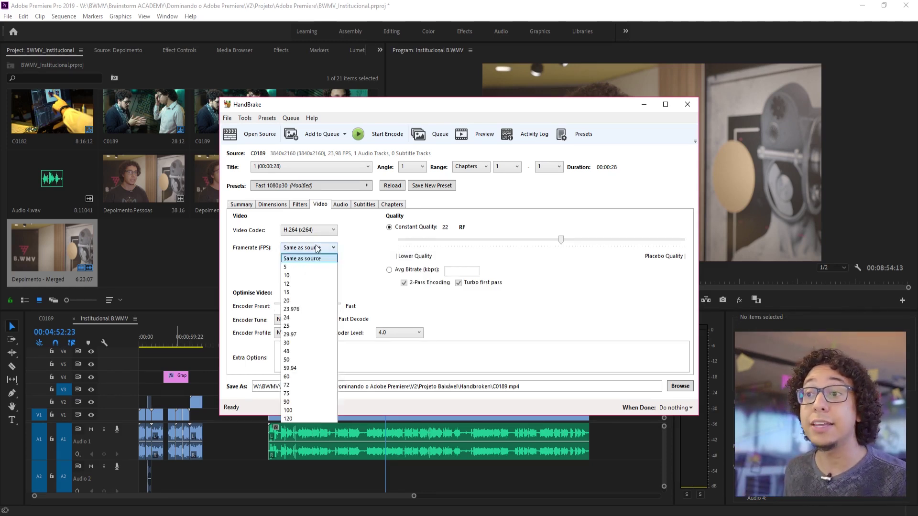
pyautogui.click(311, 318)
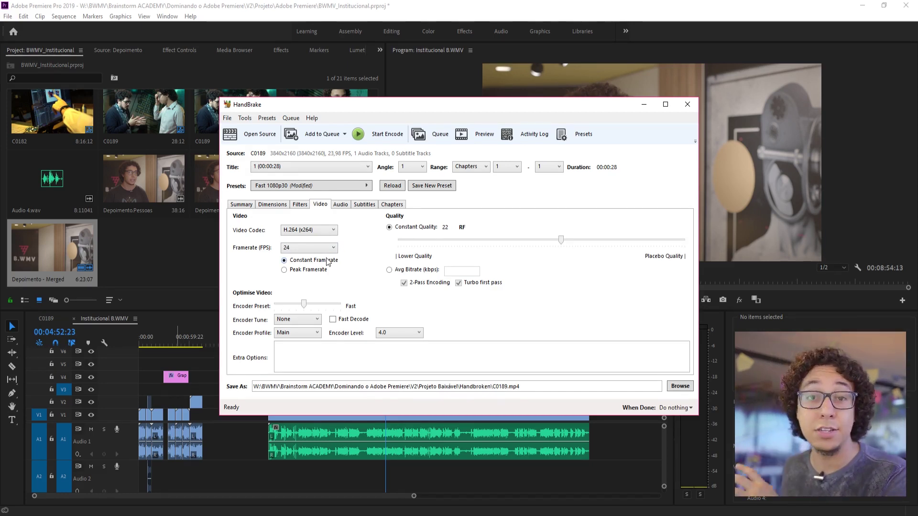
pyautogui.moveTo(562, 240); pyautogui.dragTo(849, 242)
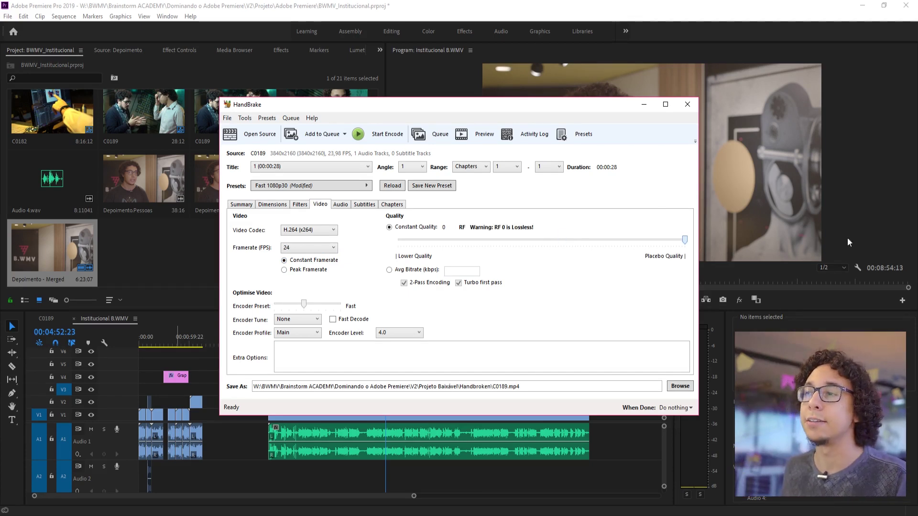
# Choose a higher bitrate for the AAC audio track, then close HandBrake and return to the Premiere Pro timeline
pyautogui.click(344, 206)
pyautogui.click(434, 248)
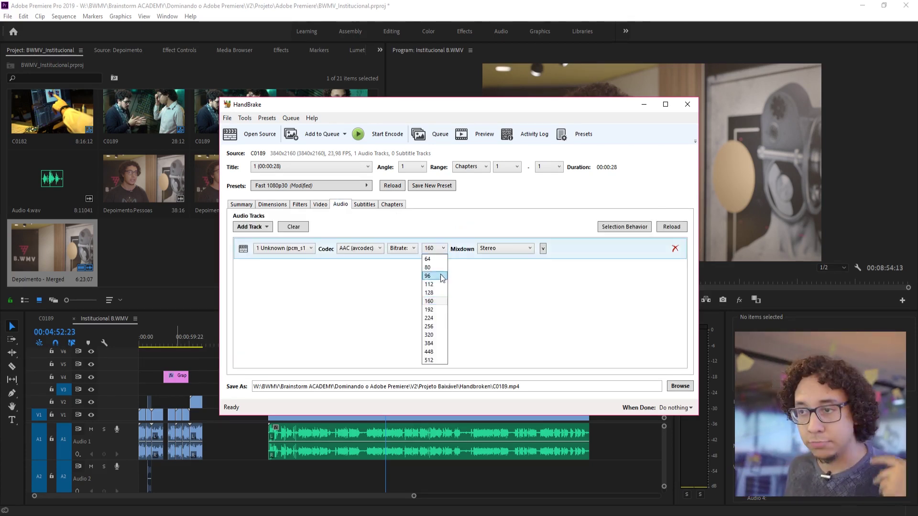
pyautogui.click(433, 354)
pyautogui.click(320, 204)
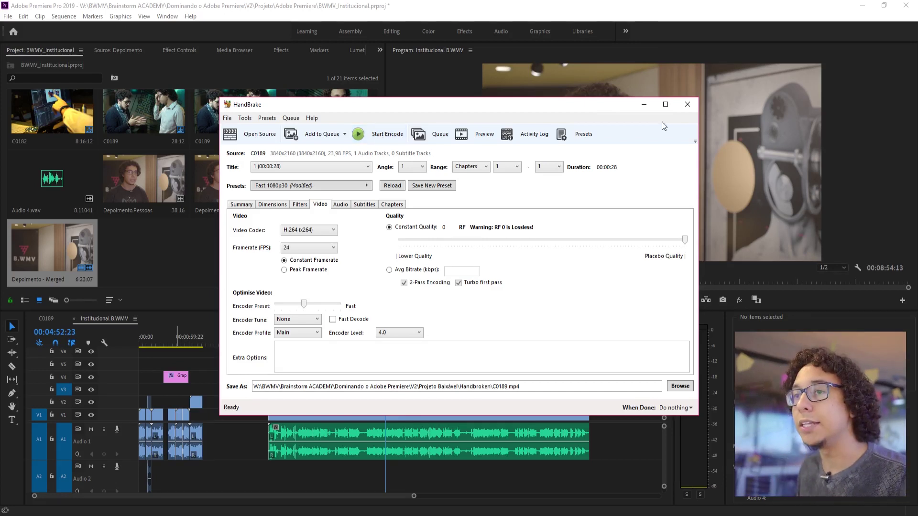
pyautogui.click(687, 105)
pyautogui.click(491, 388)
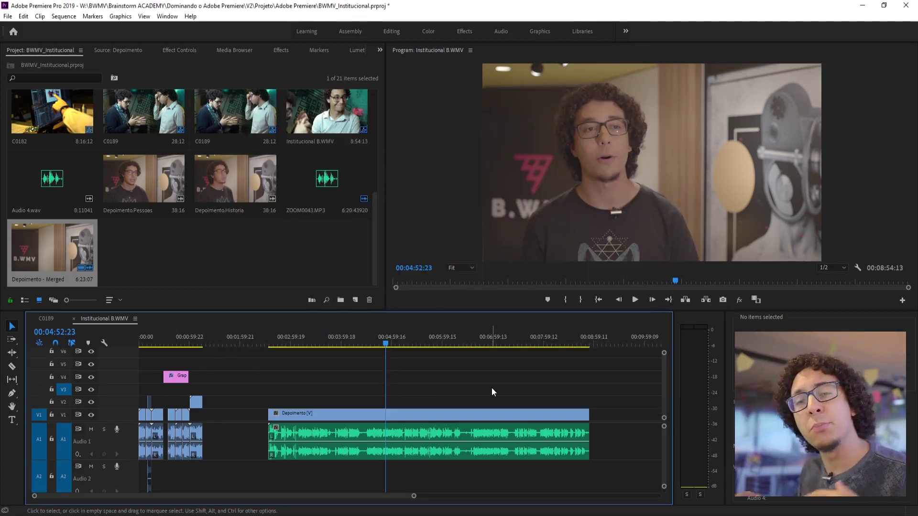